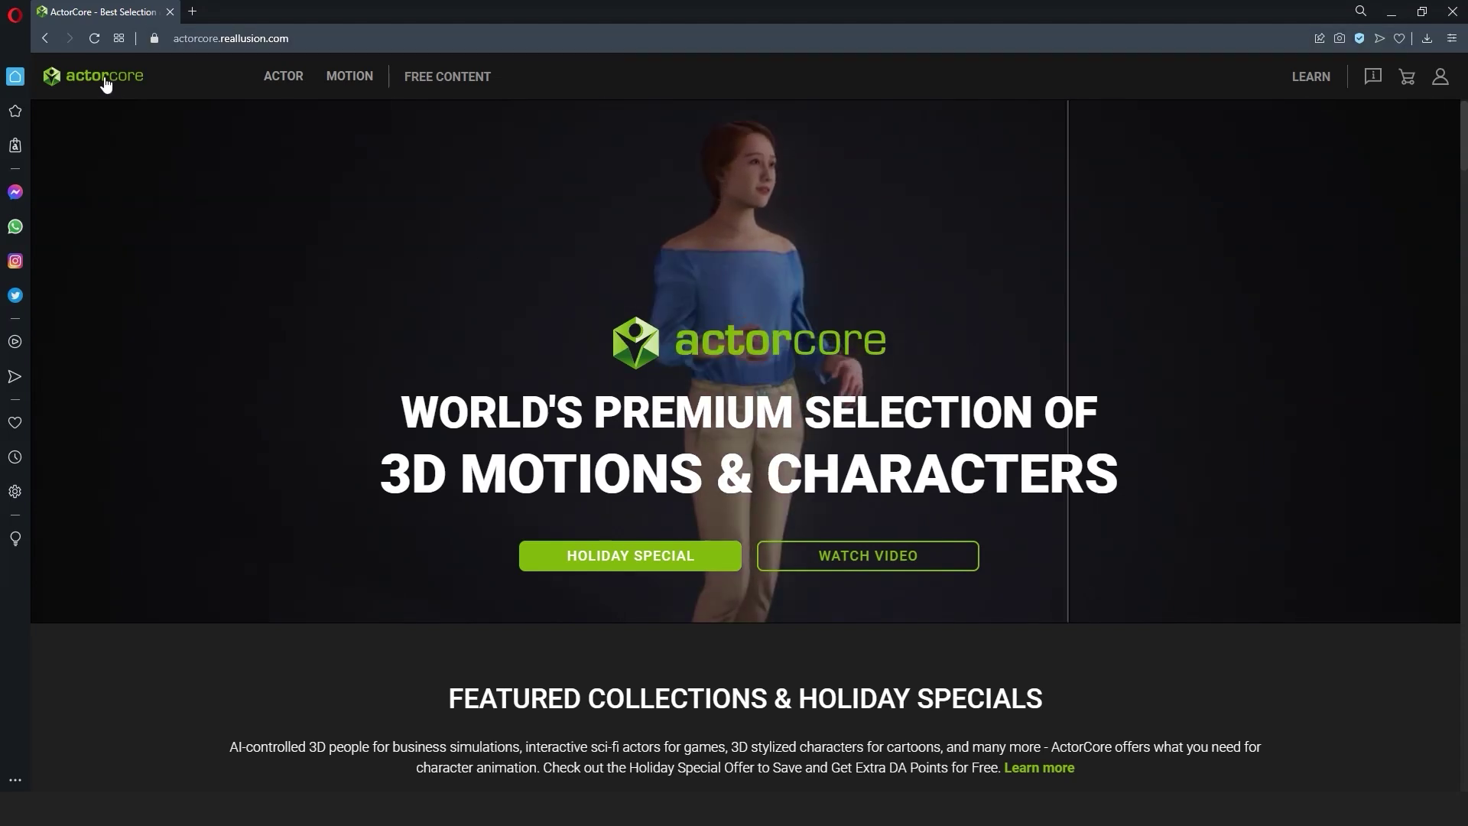
Open ActorCore's actor catalogue and scroll through the listings.
{"action": "left_click", "coordinate": [294, 79]}
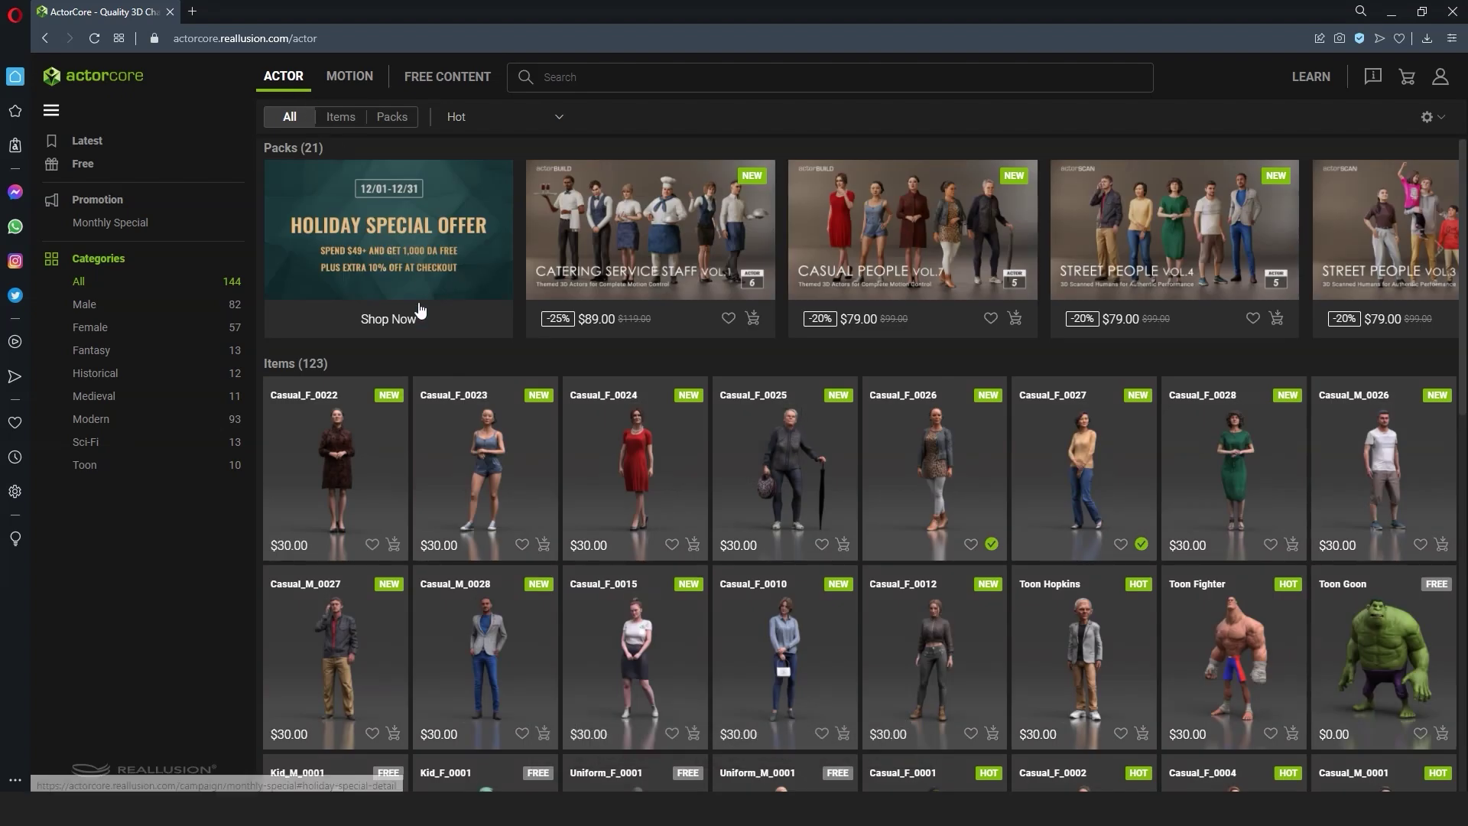
{"action": "scroll", "coordinate": [908, 554], "scroll_direction": "down", "scroll_amount": 9}
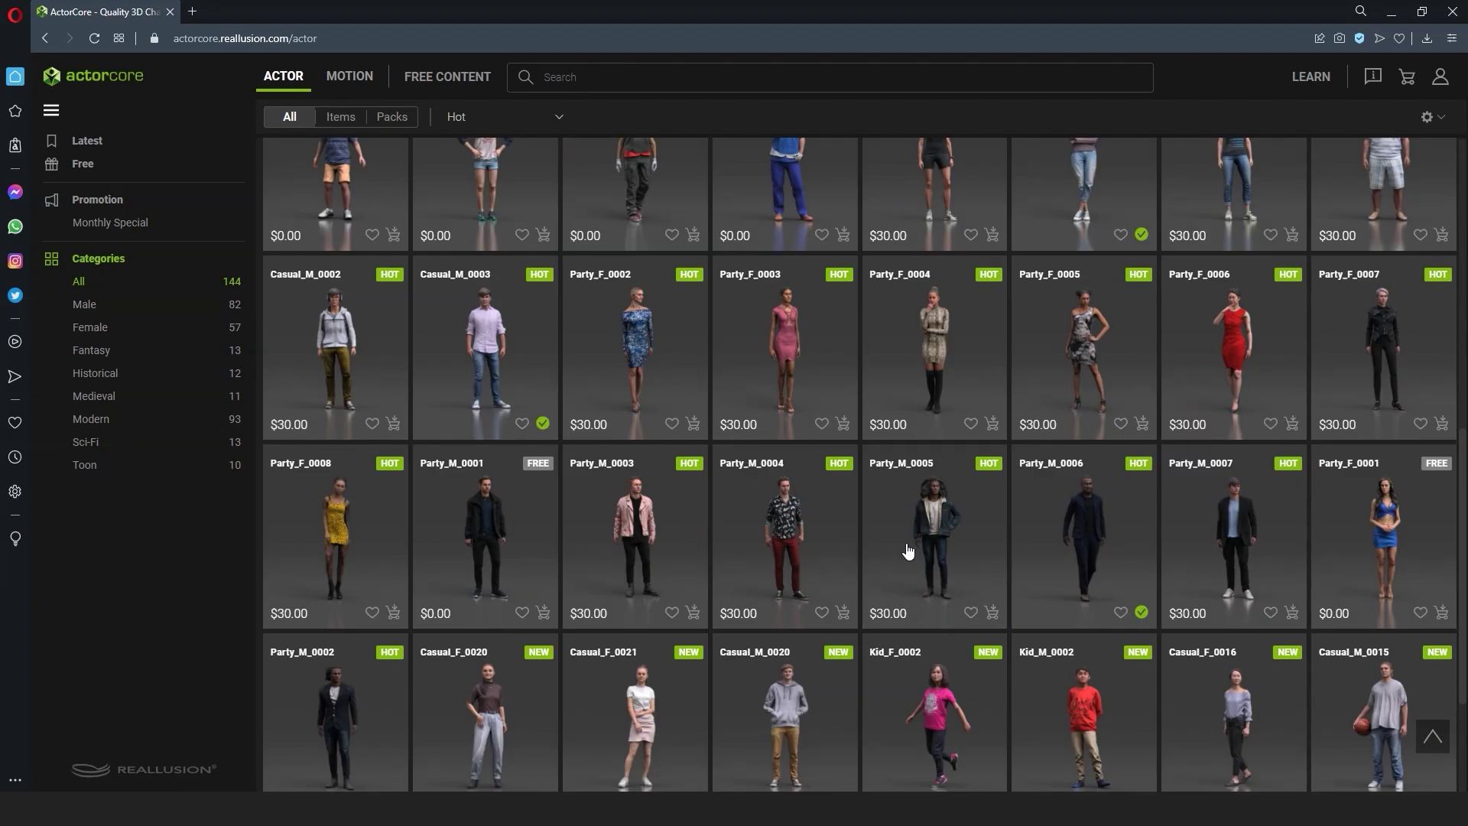
{"action": "scroll", "coordinate": [907, 550], "scroll_direction": "down", "scroll_amount": 4}
{"action": "scroll", "coordinate": [908, 551], "scroll_direction": "down", "scroll_amount": 3}
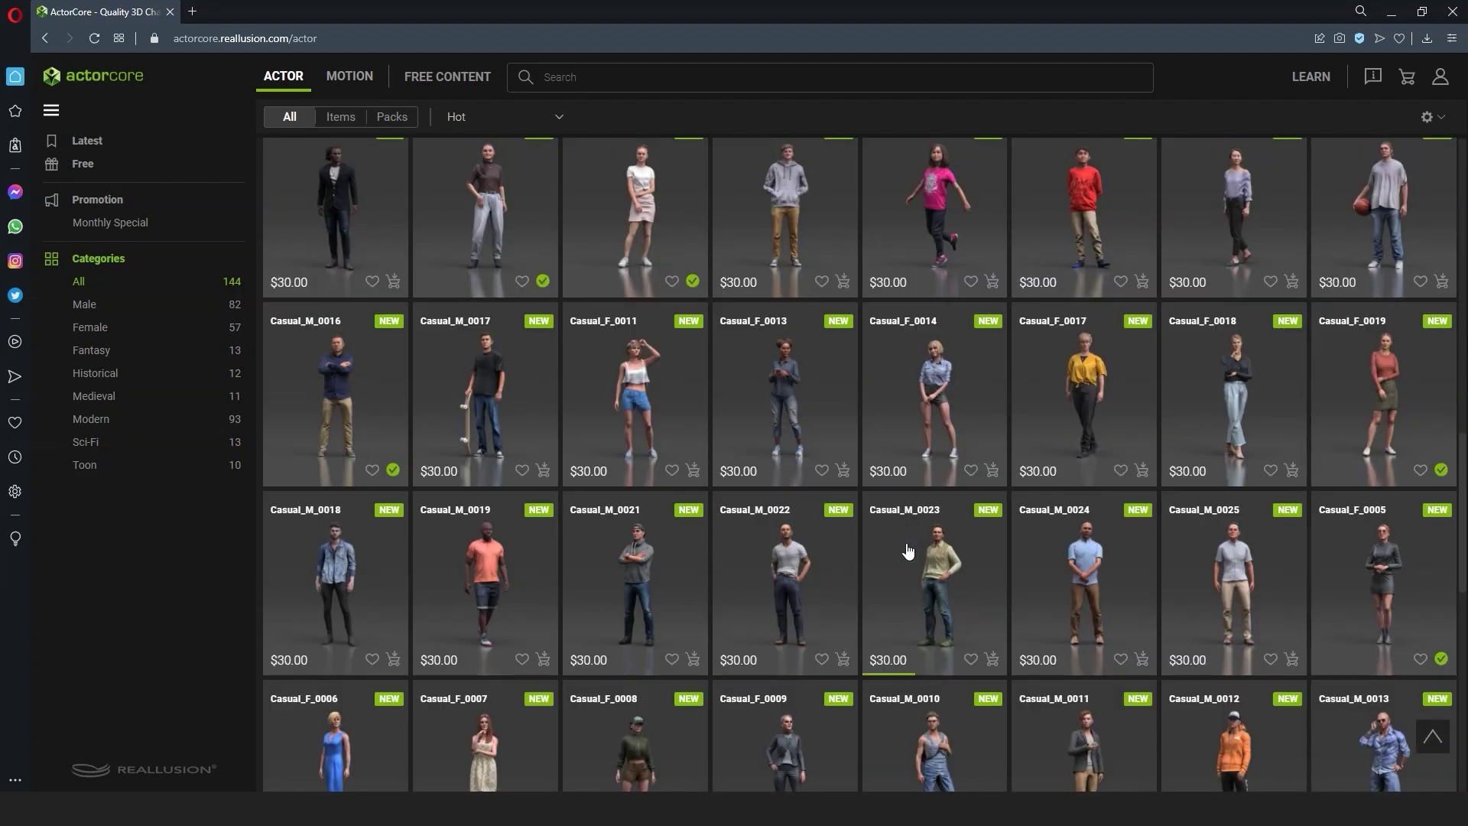
{"action": "scroll", "coordinate": [907, 550], "scroll_direction": "down", "scroll_amount": 1}
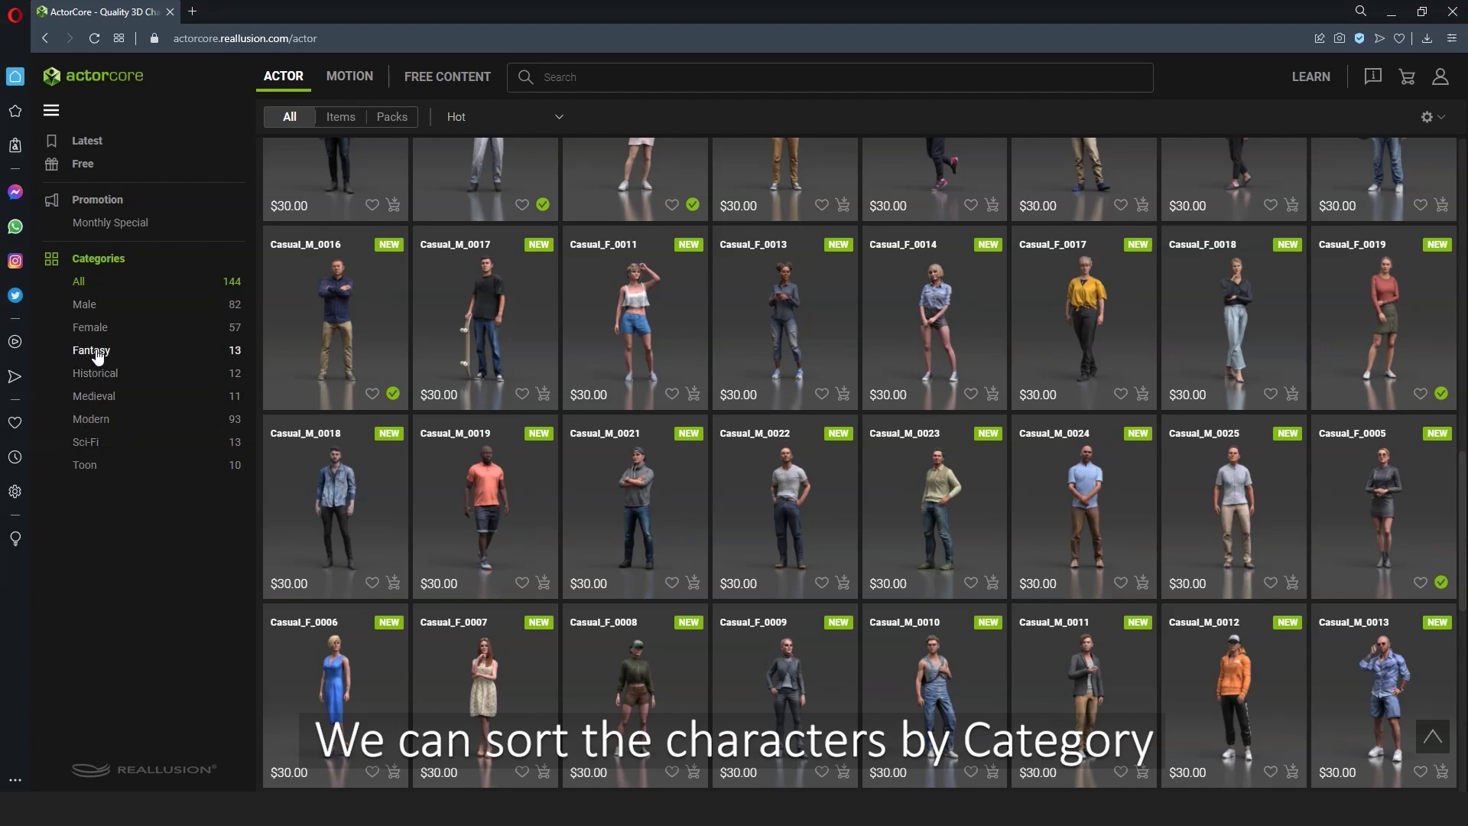
Filter actors to the Modern category and preview the Casual_F_0020 character.
{"action": "left_click", "coordinate": [94, 423]}
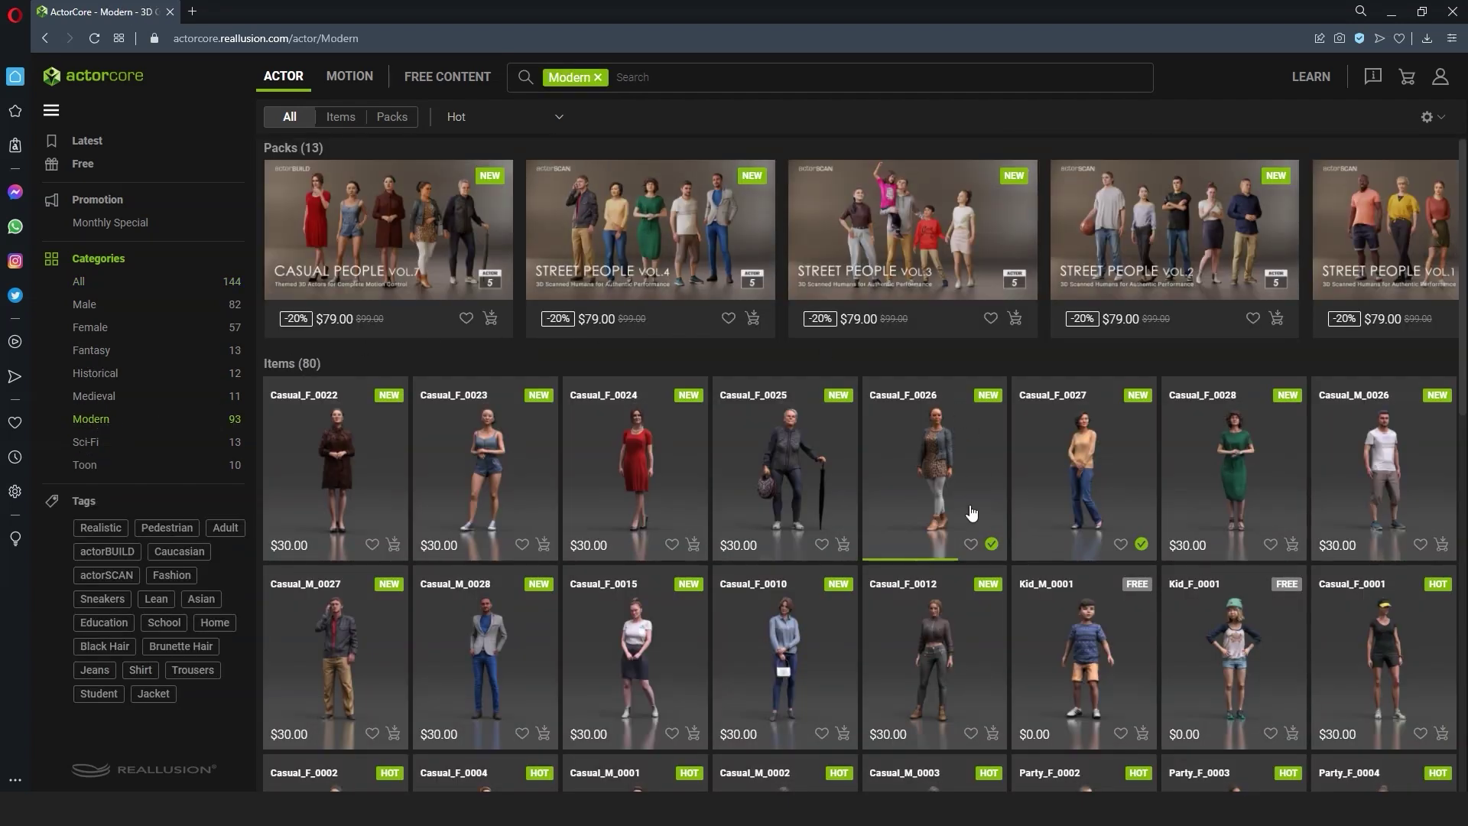
{"action": "scroll", "coordinate": [972, 513], "scroll_direction": "down", "scroll_amount": 3}
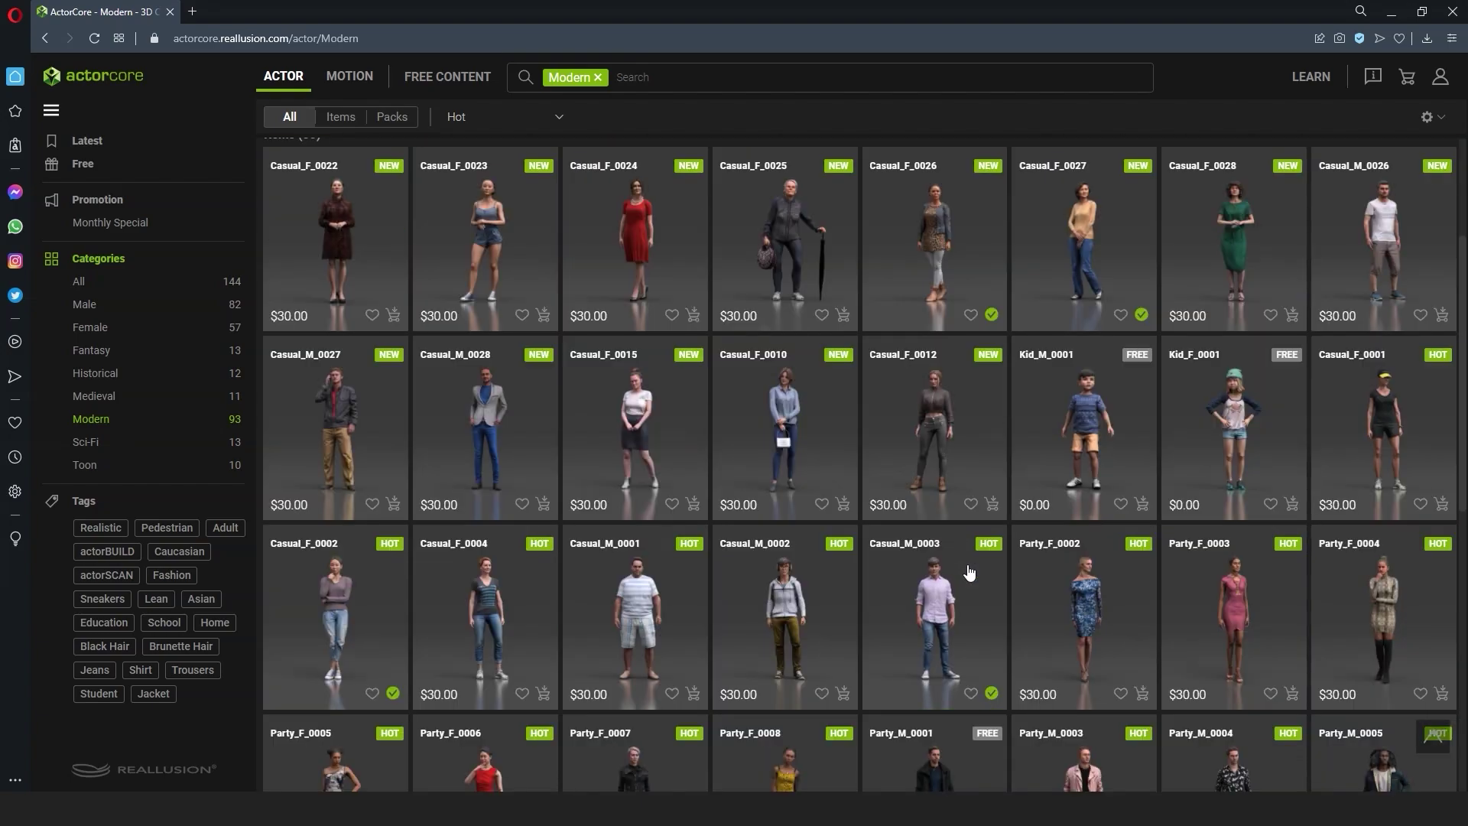
{"action": "scroll", "coordinate": [969, 572], "scroll_direction": "down", "scroll_amount": 12}
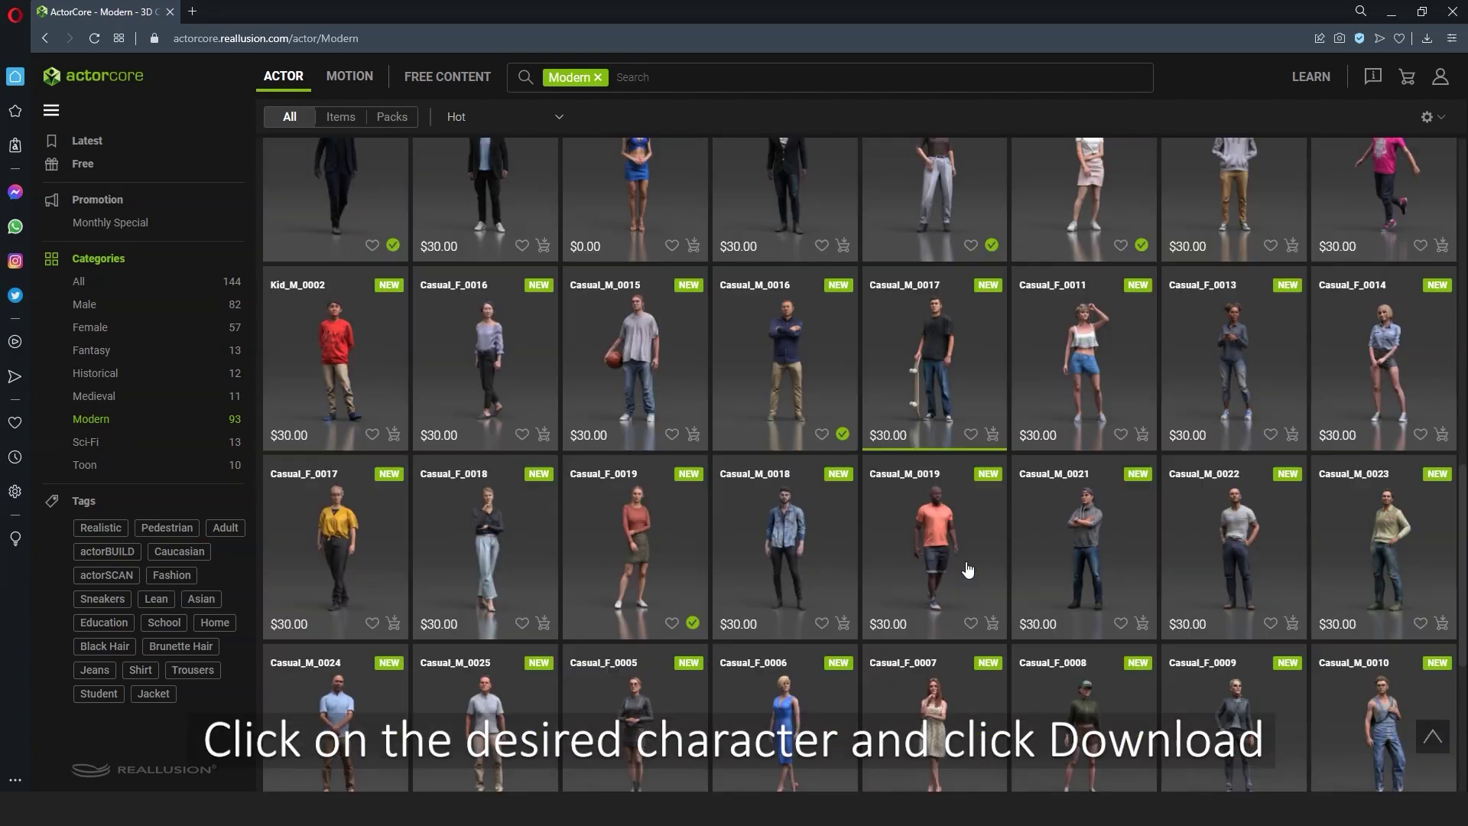
{"action": "scroll", "coordinate": [966, 566], "scroll_direction": "up", "scroll_amount": 3}
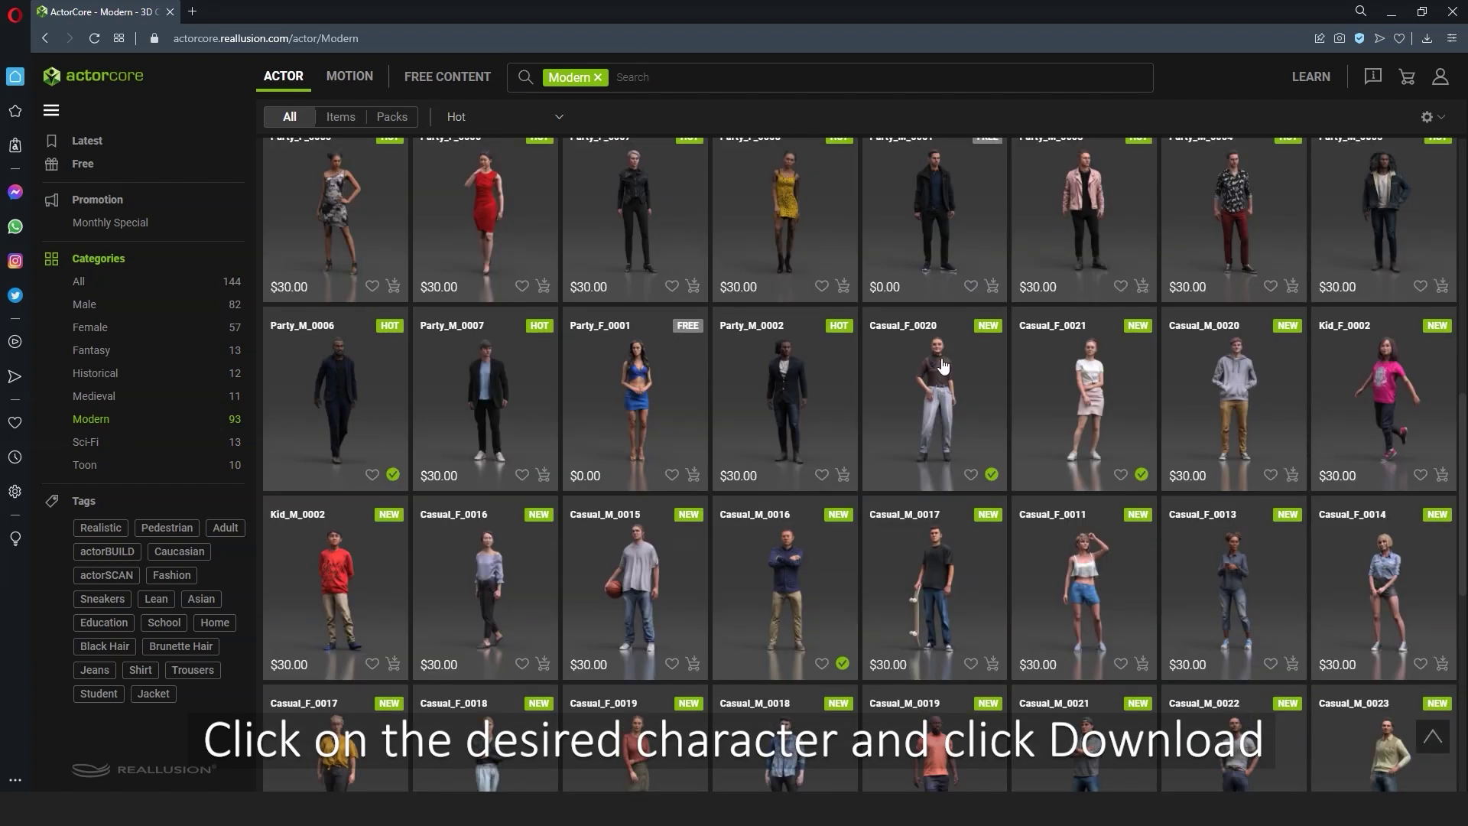
{"action": "left_click", "coordinate": [944, 367]}
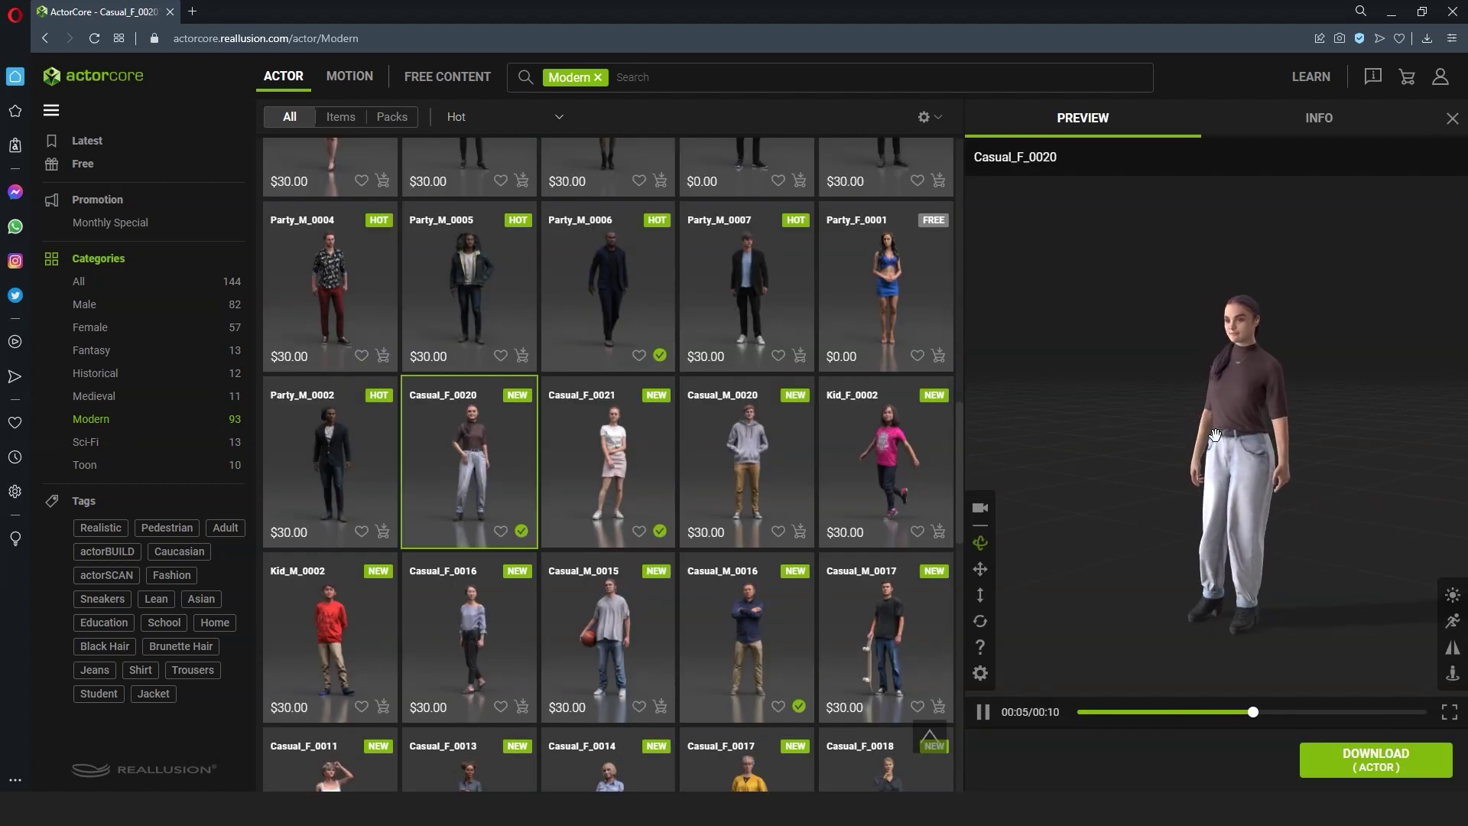
Download Casual_F_0020 for Blender, then send Casual_F_0002 to iClone's Smart Gallery.
{"action": "left_click", "coordinate": [1395, 772]}
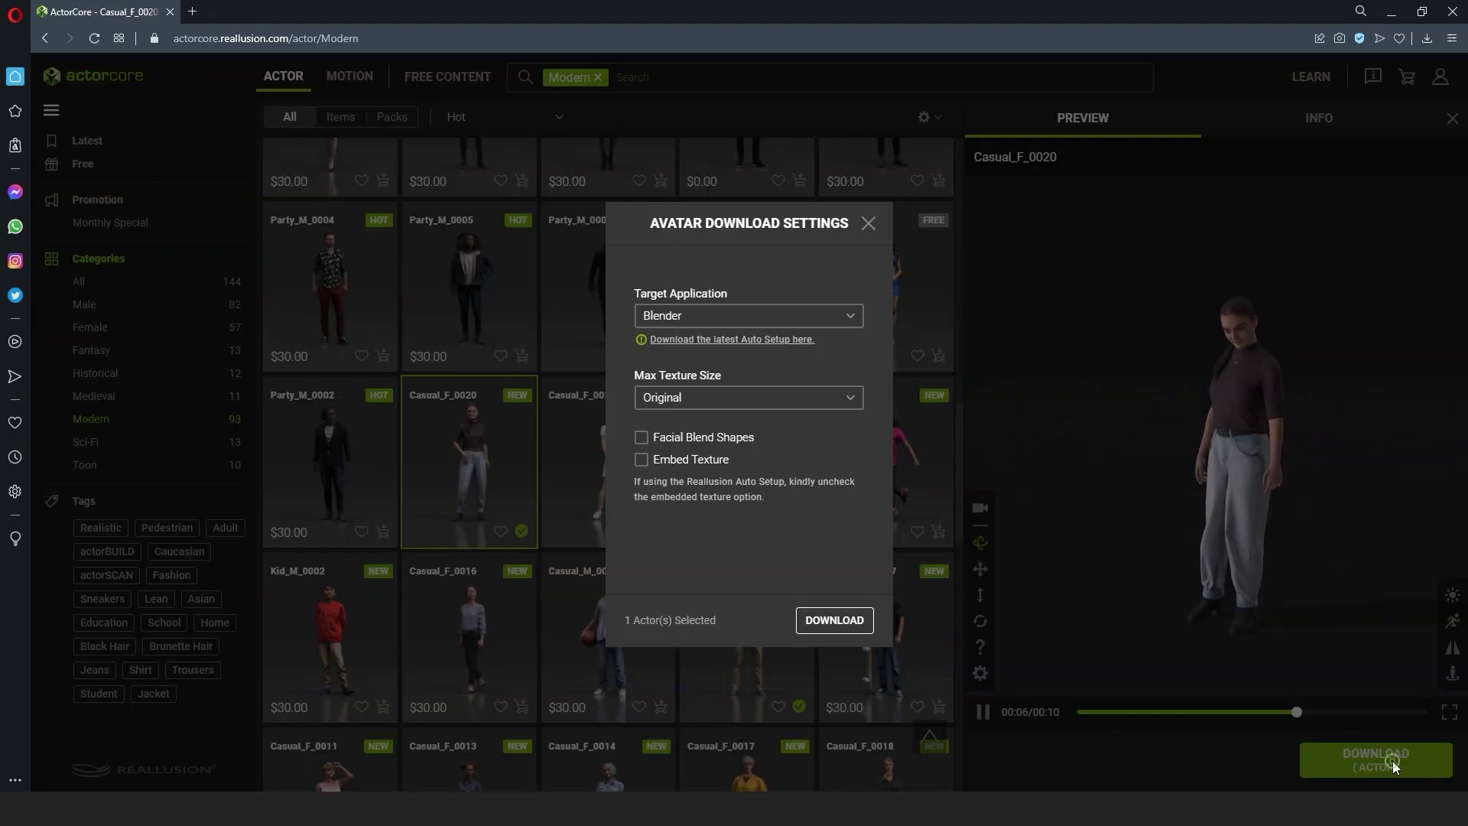
{"action": "left_click", "coordinate": [754, 316]}
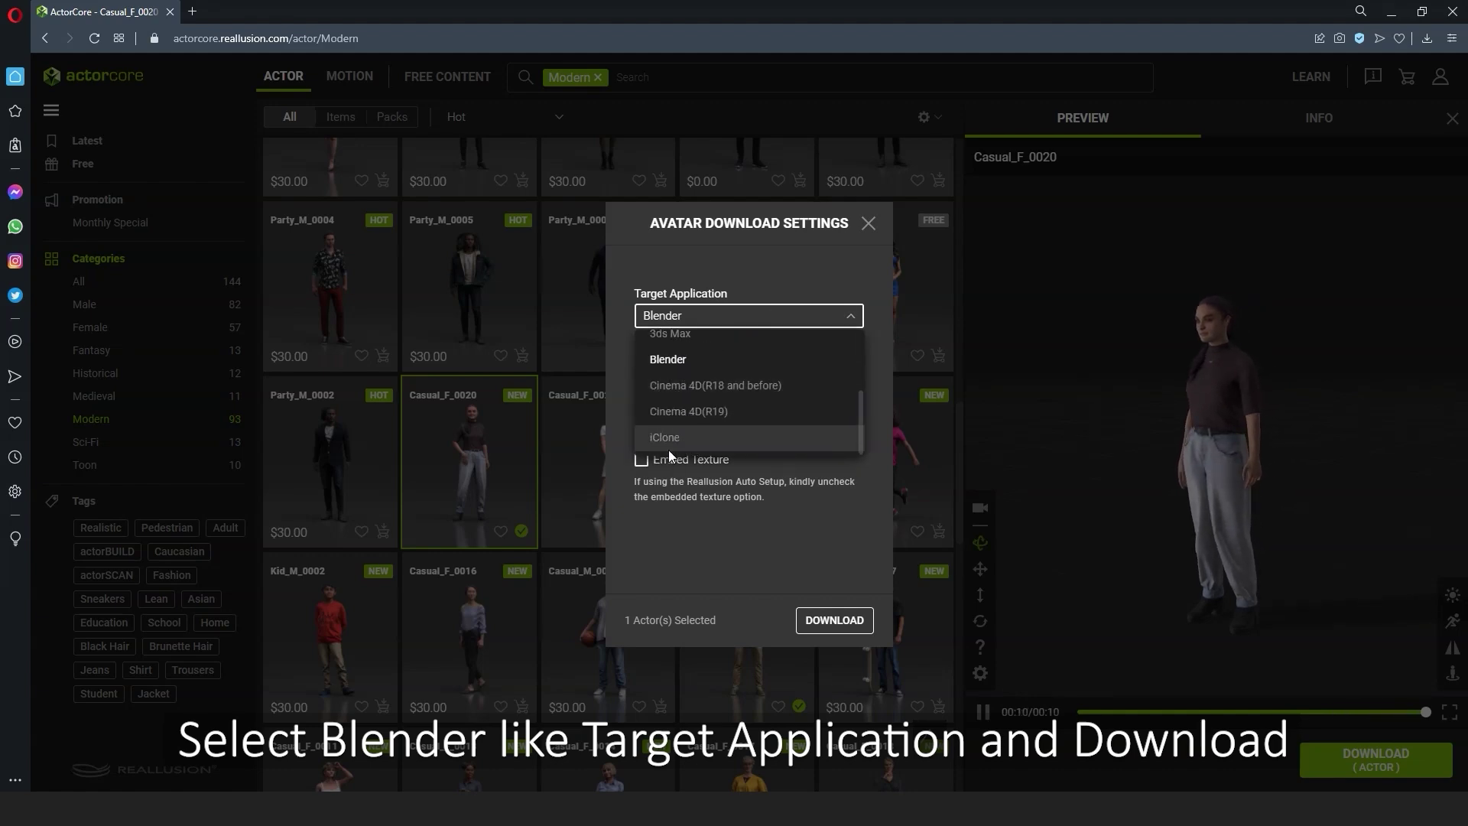
{"action": "left_click", "coordinate": [679, 361]}
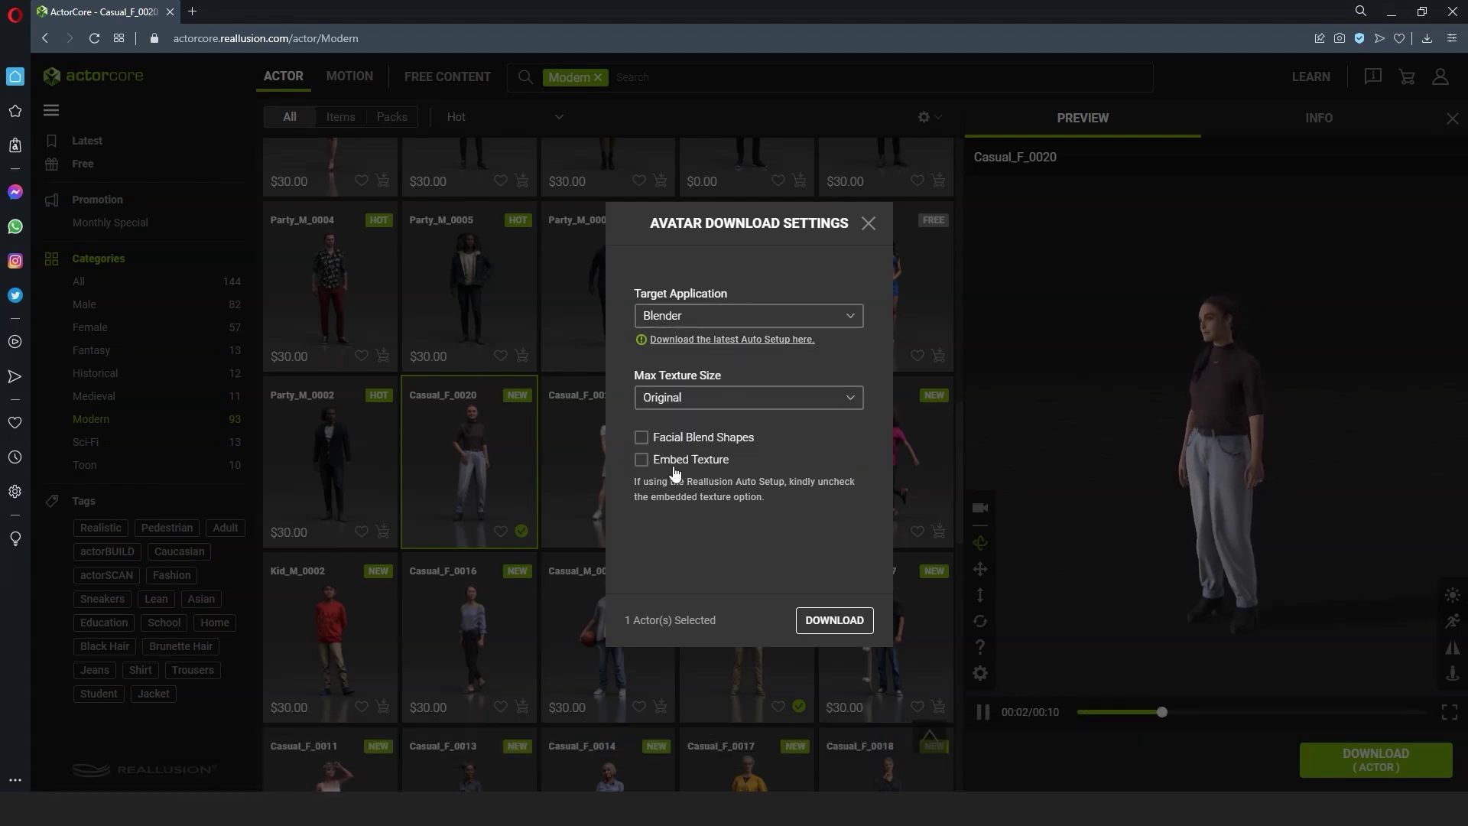
{"action": "left_click", "coordinate": [843, 625]}
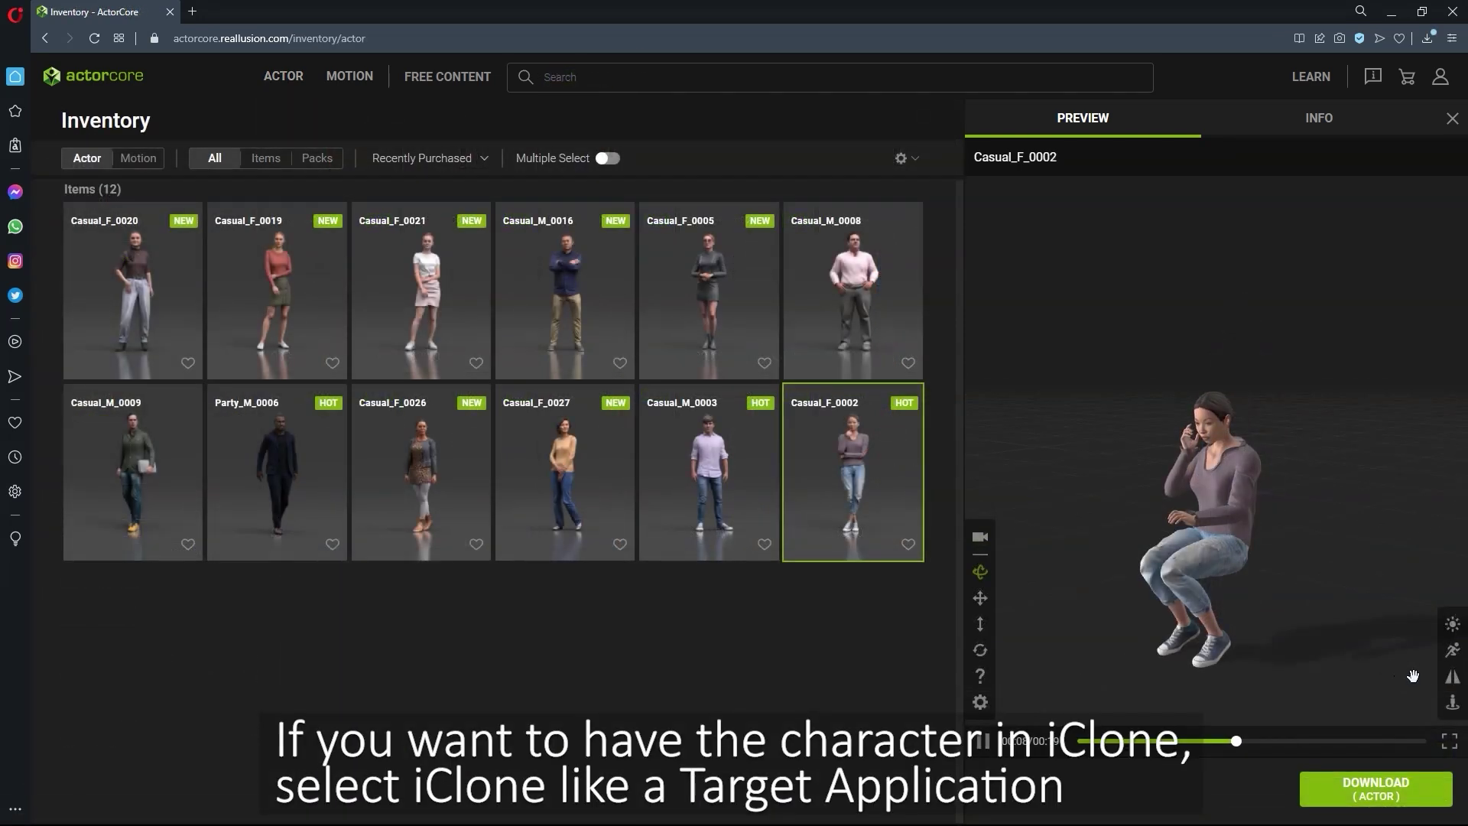
{"action": "left_click", "coordinate": [1392, 809]}
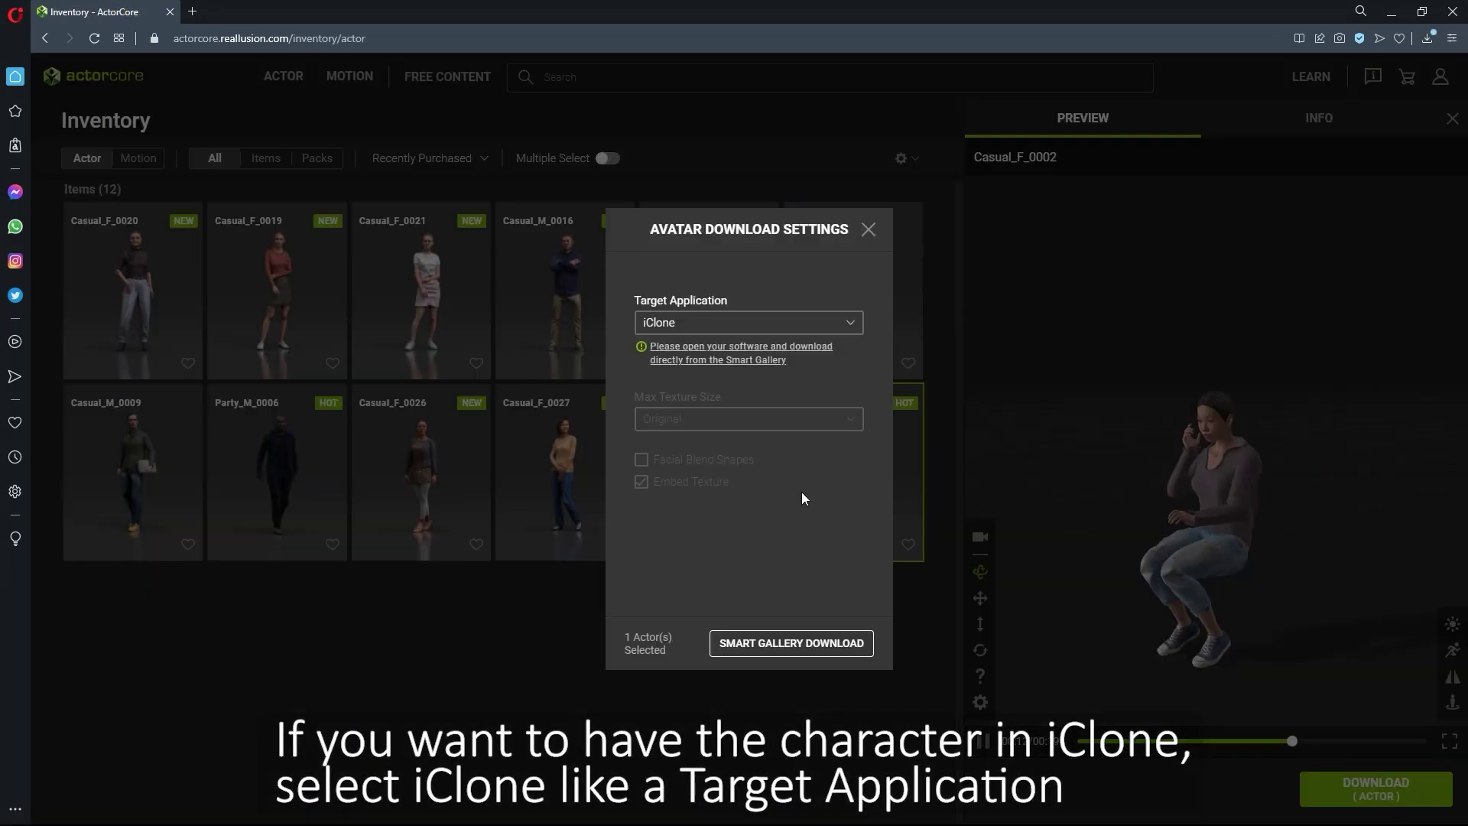
{"action": "left_click", "coordinate": [782, 645]}
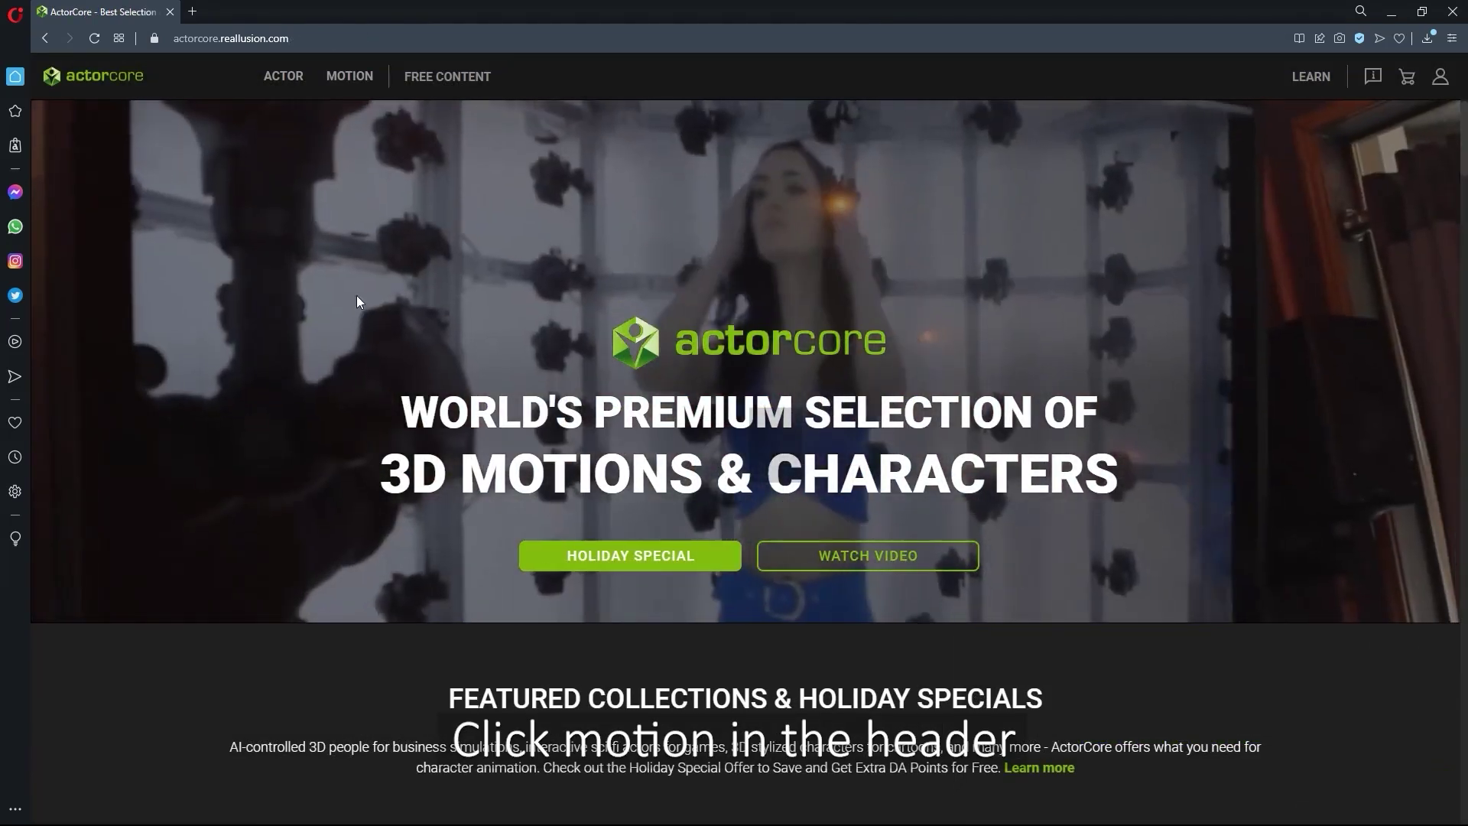
Search the Motion catalogue for 'talk' and preview the free Stand talk motion.
{"action": "left_click", "coordinate": [351, 76]}
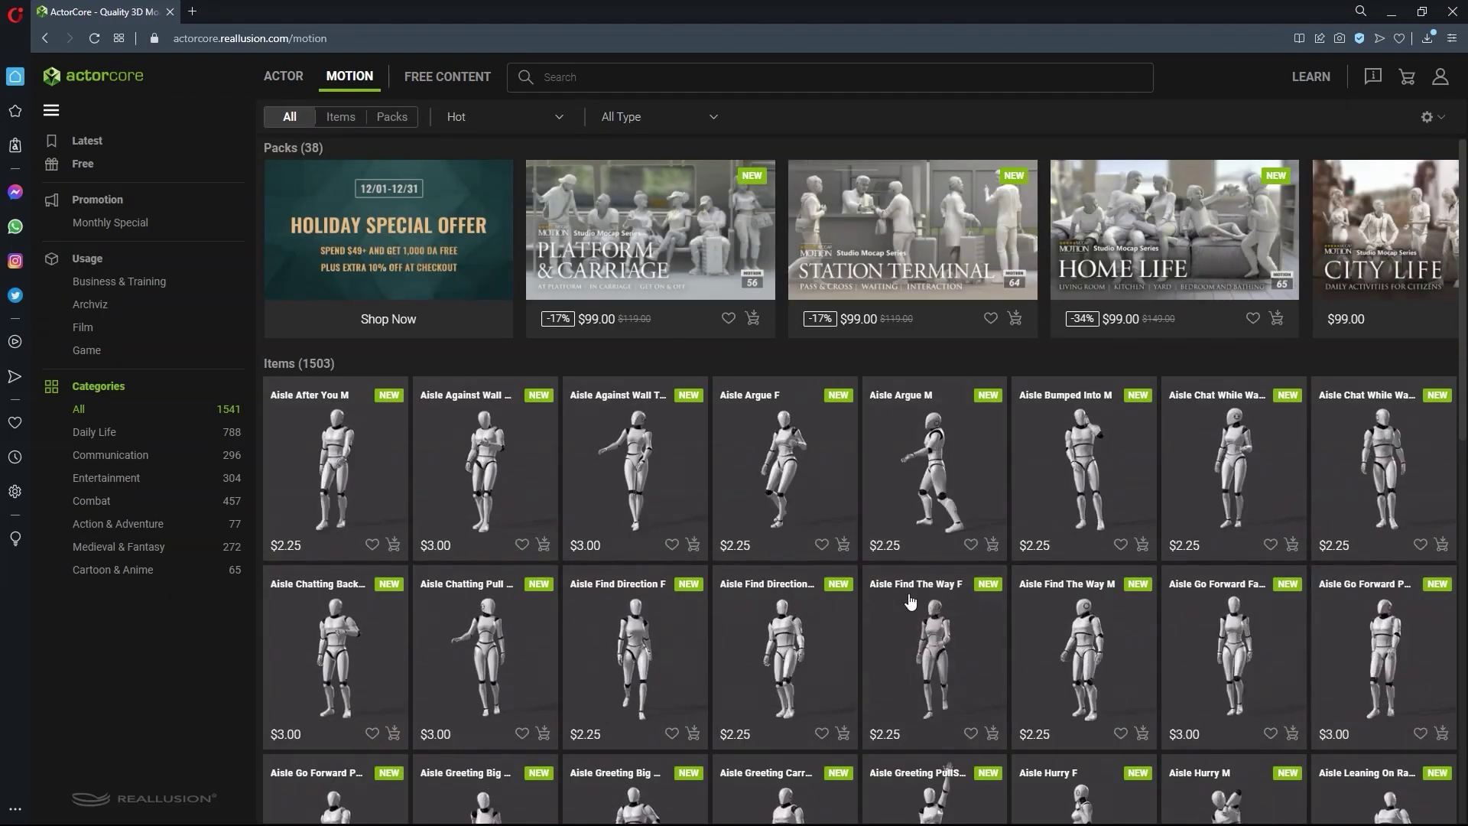
{"action": "scroll", "coordinate": [941, 612], "scroll_direction": "down", "scroll_amount": 3}
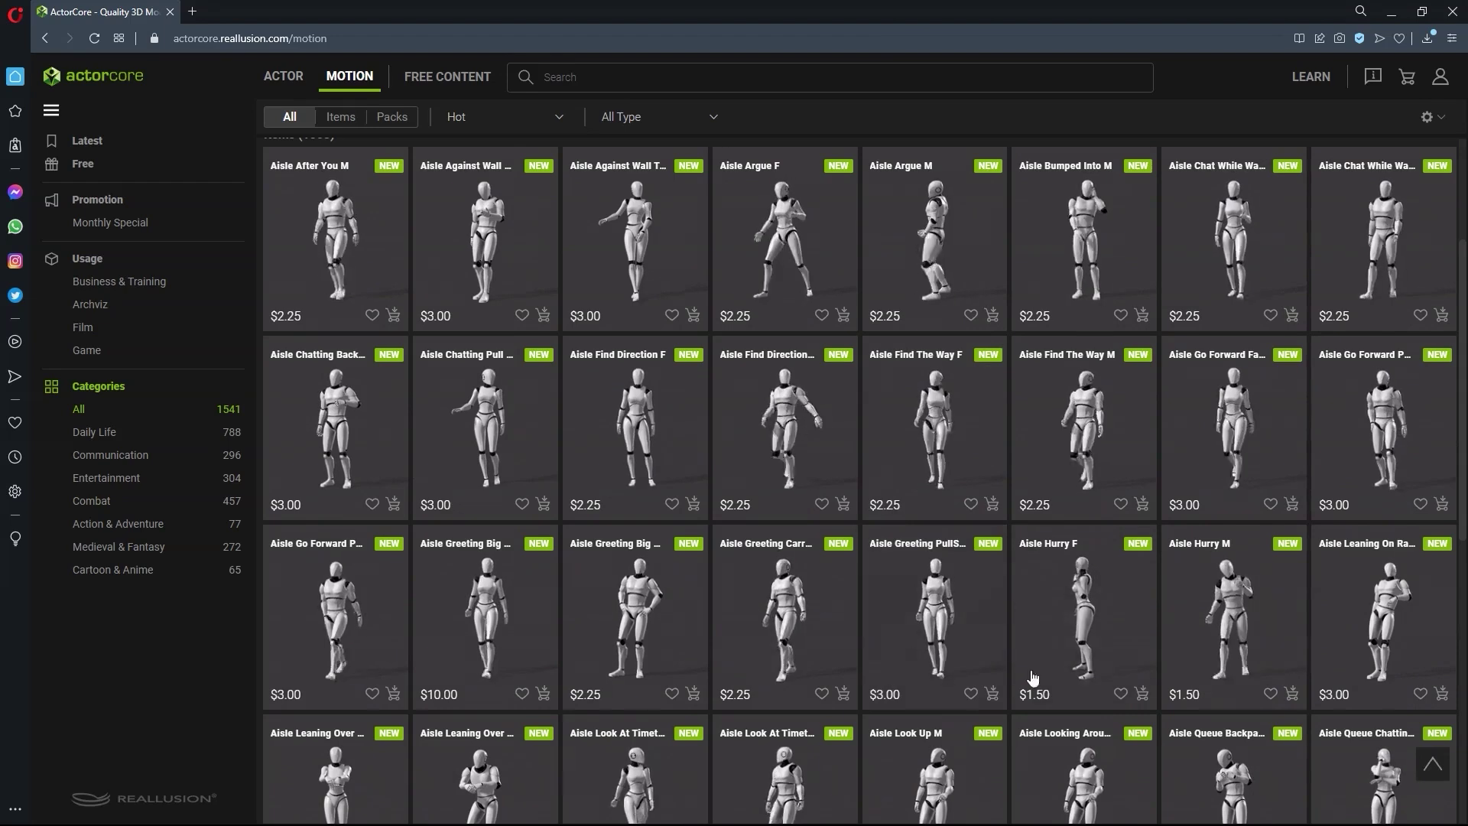
{"action": "left_click", "coordinate": [599, 85]}
{"action": "type", "text": "talk"}
{"action": "key", "text": "Return"}
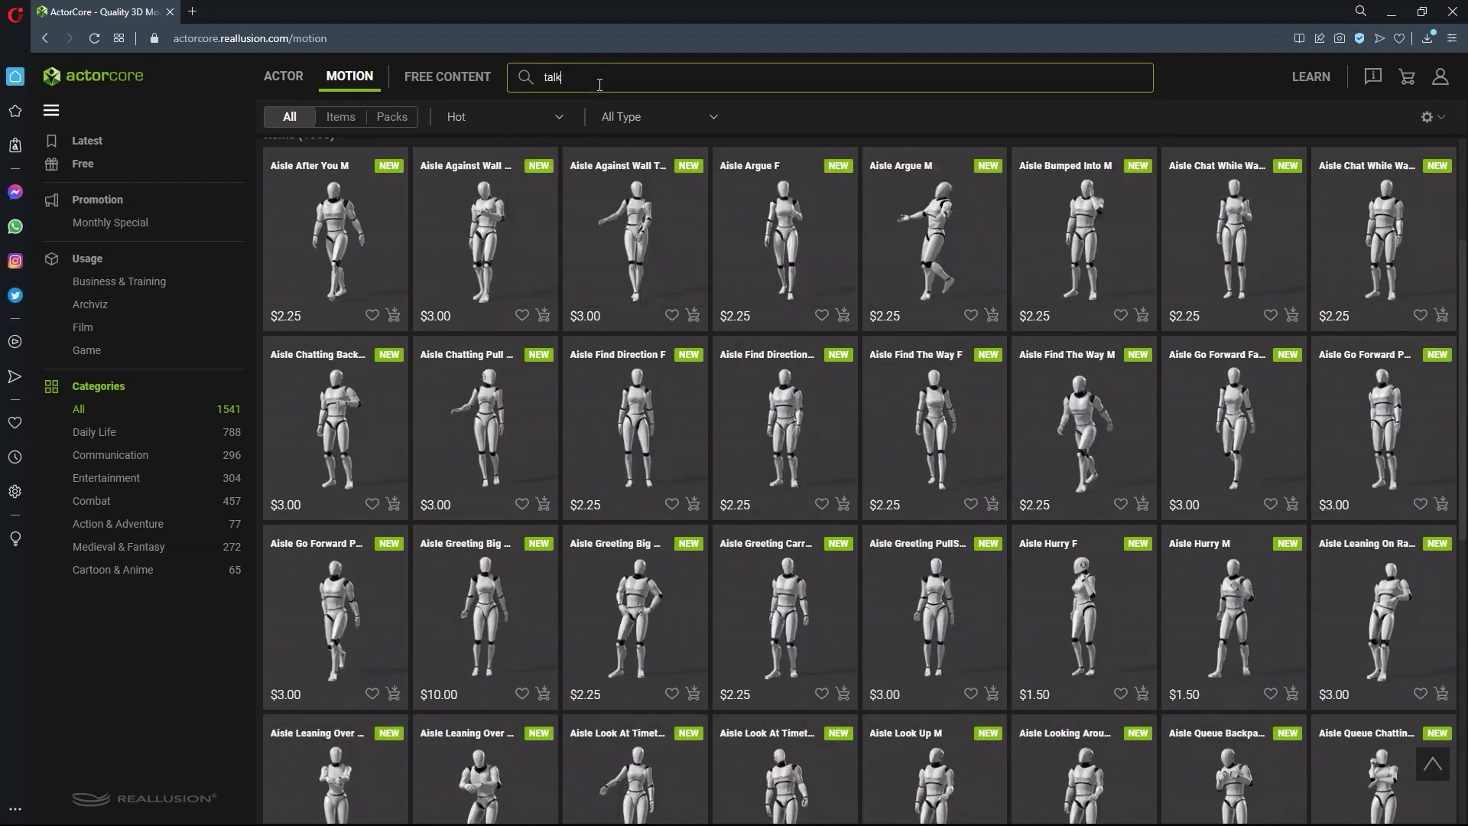
{"action": "scroll", "coordinate": [1219, 586], "scroll_direction": "down", "scroll_amount": 4}
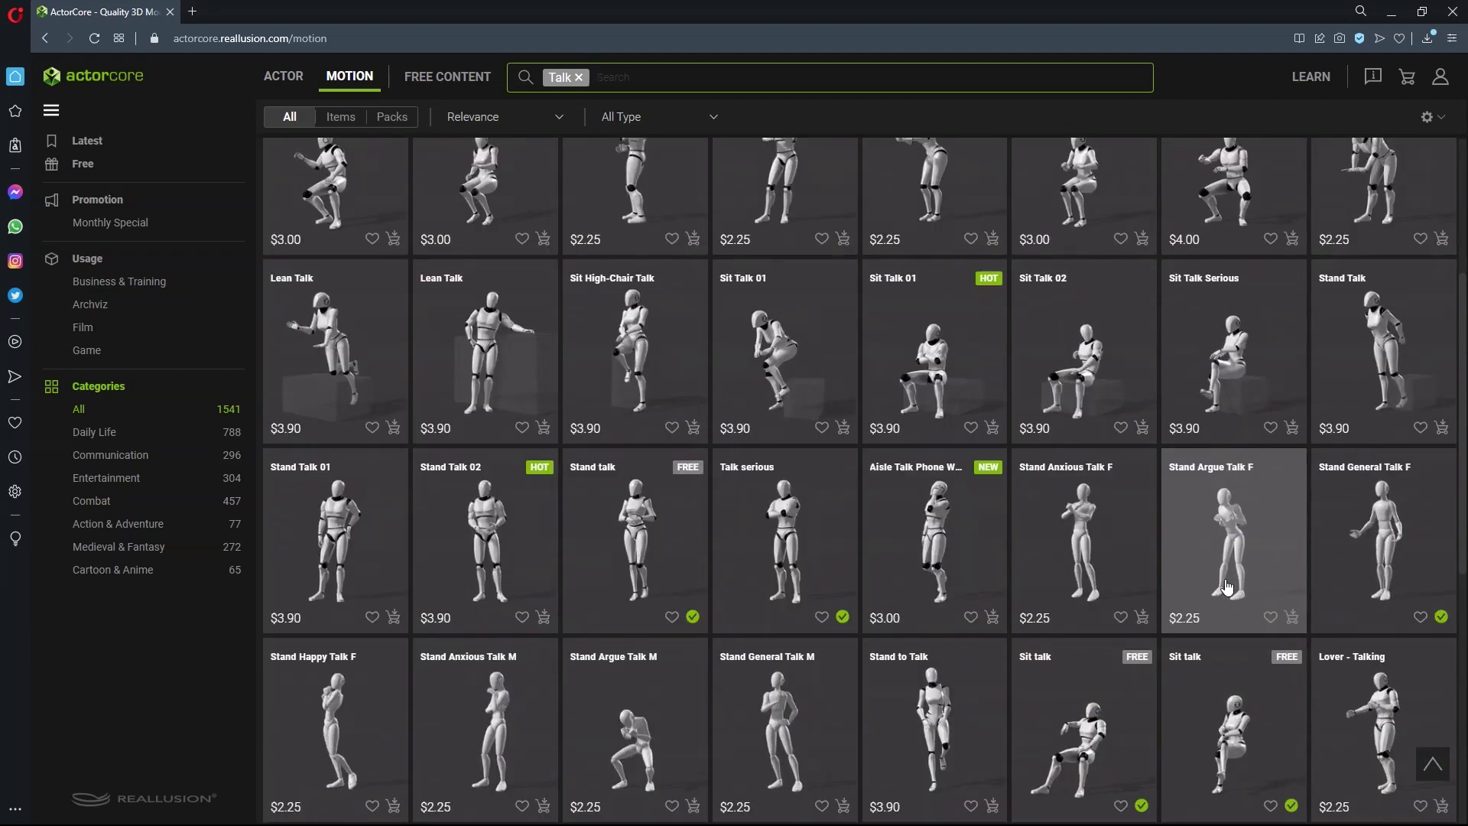
{"action": "scroll", "coordinate": [1226, 587], "scroll_direction": "down", "scroll_amount": 1}
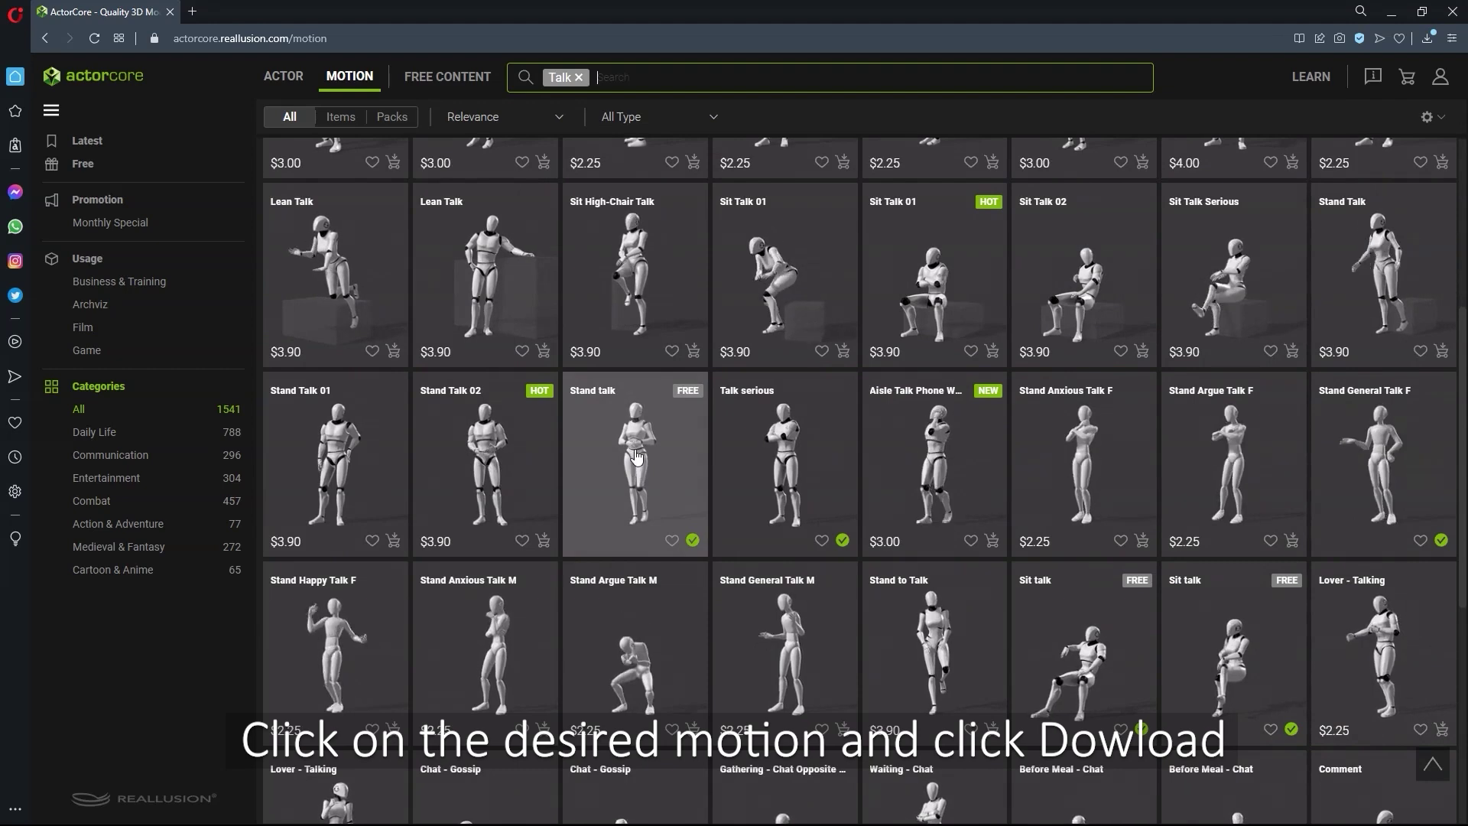
{"action": "left_click", "coordinate": [639, 474]}
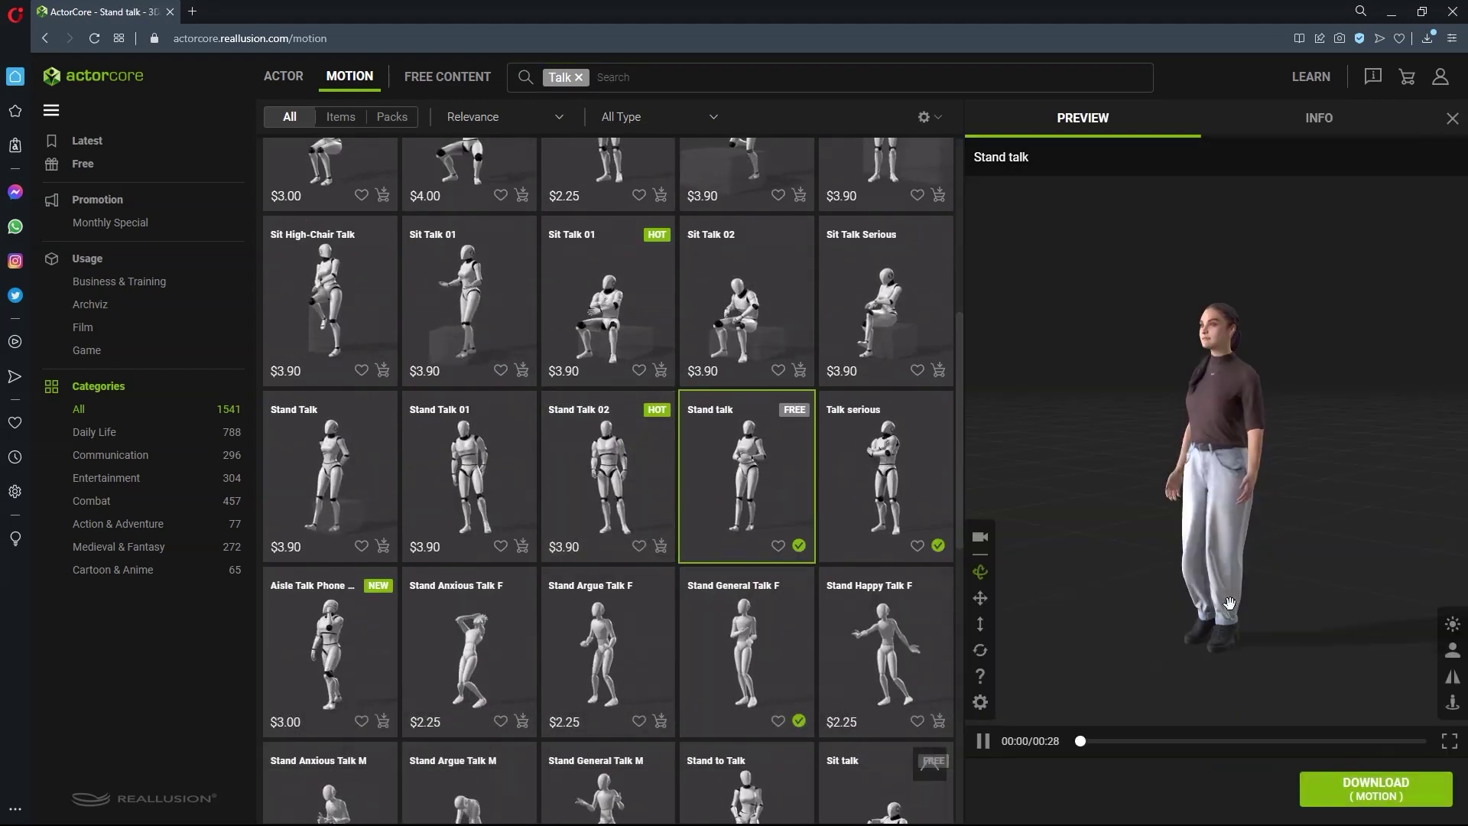
Download Stand talk retargeted to Casual_F_0019, then apply Desk_CSPhoneCall to the iClone character.
{"action": "left_click", "coordinate": [1358, 791]}
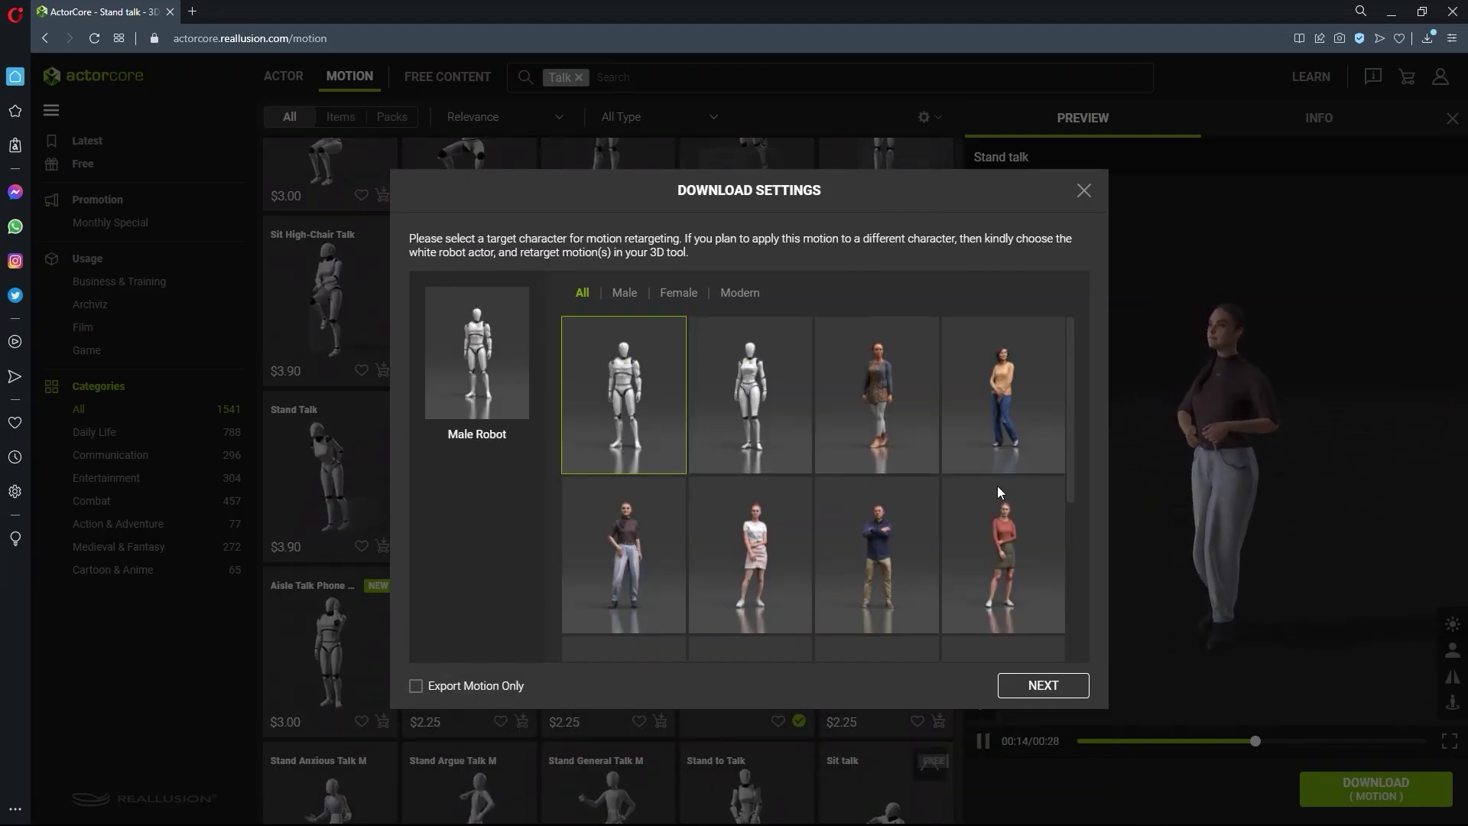
{"action": "scroll", "coordinate": [994, 488], "scroll_direction": "down", "scroll_amount": 2}
{"action": "left_click", "coordinate": [1003, 402]}
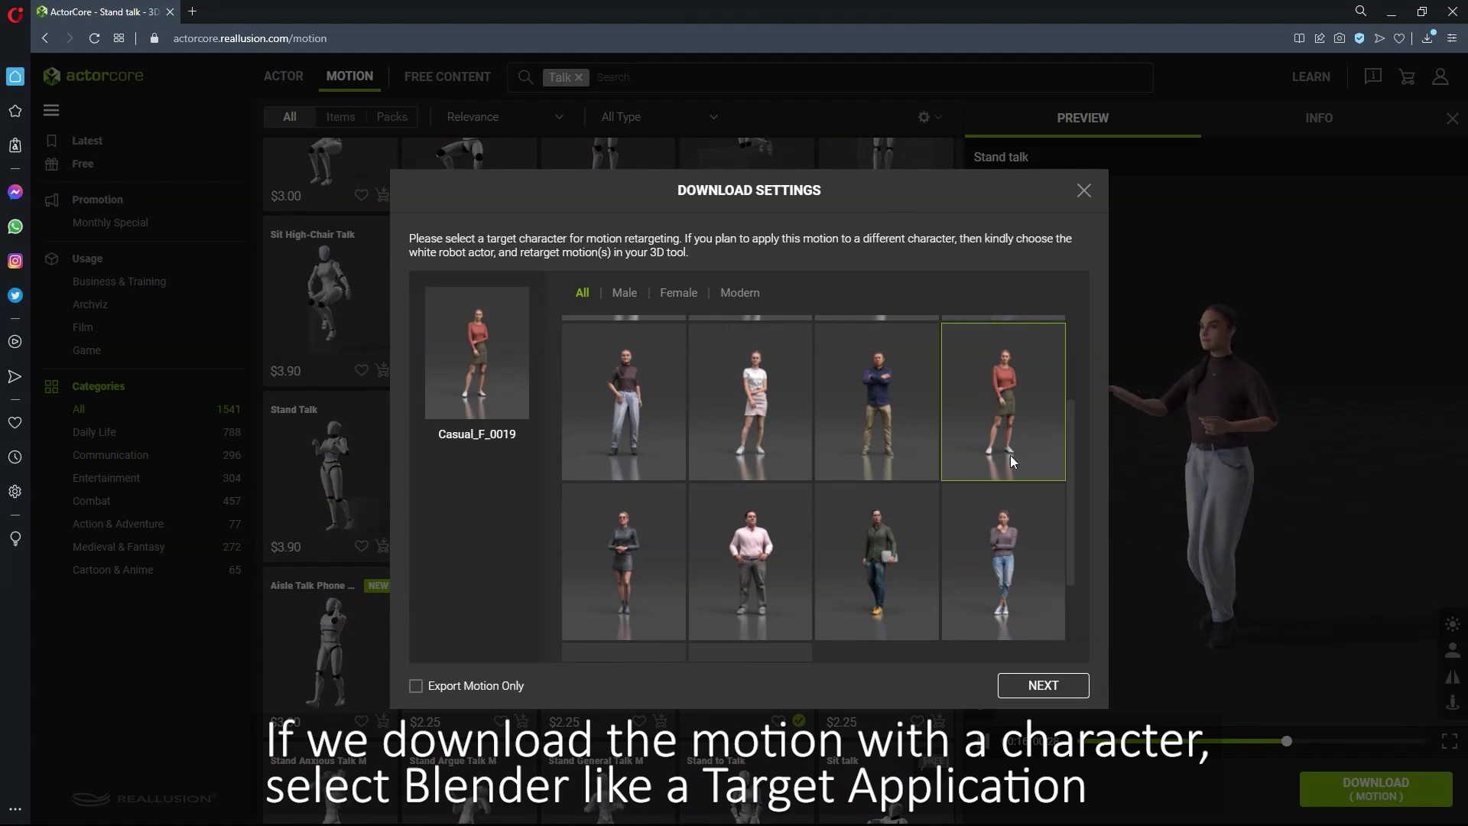
{"action": "left_click", "coordinate": [1057, 693]}
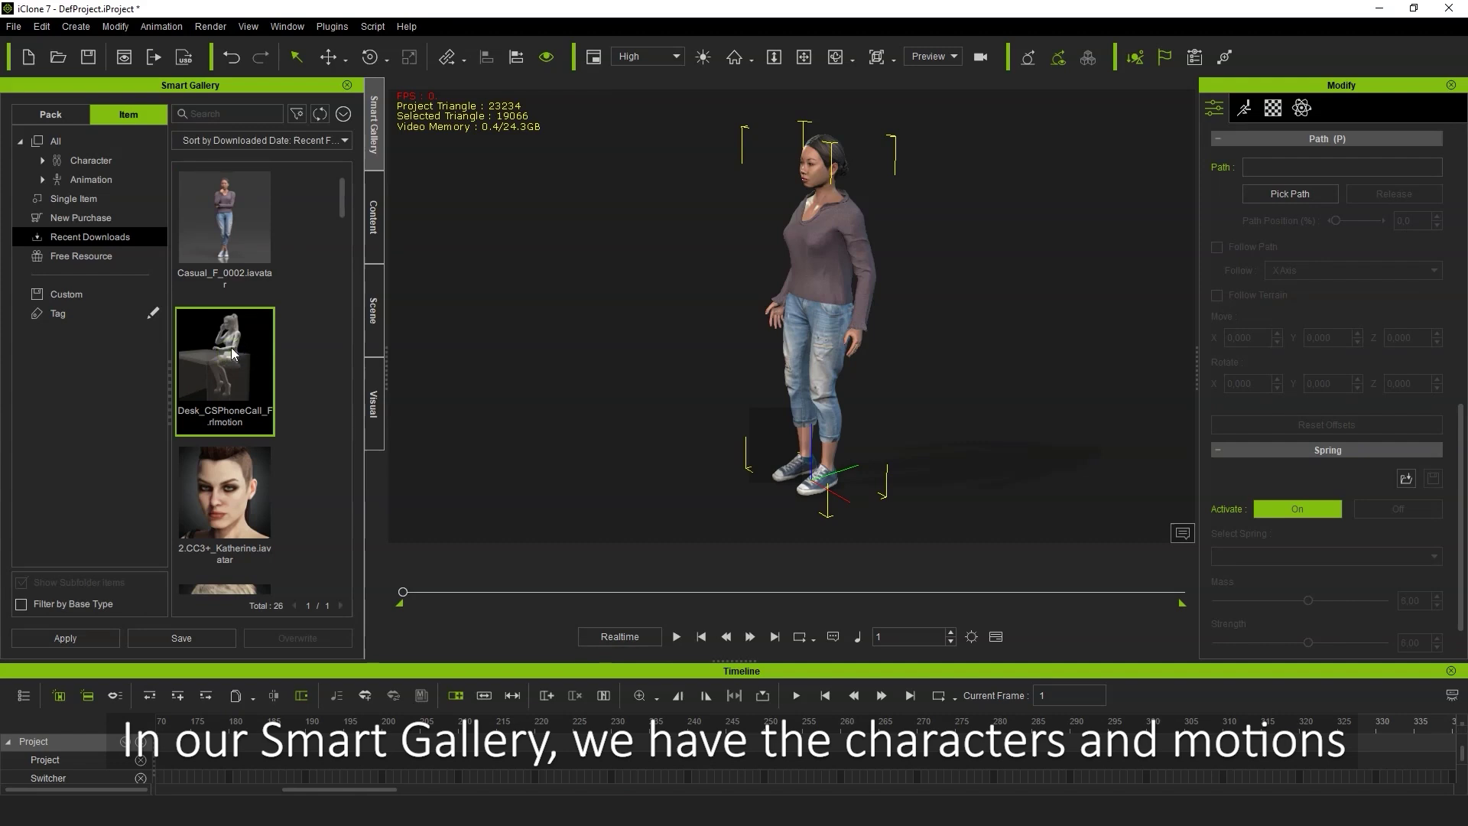
{"action": "double_click", "coordinate": [233, 353]}
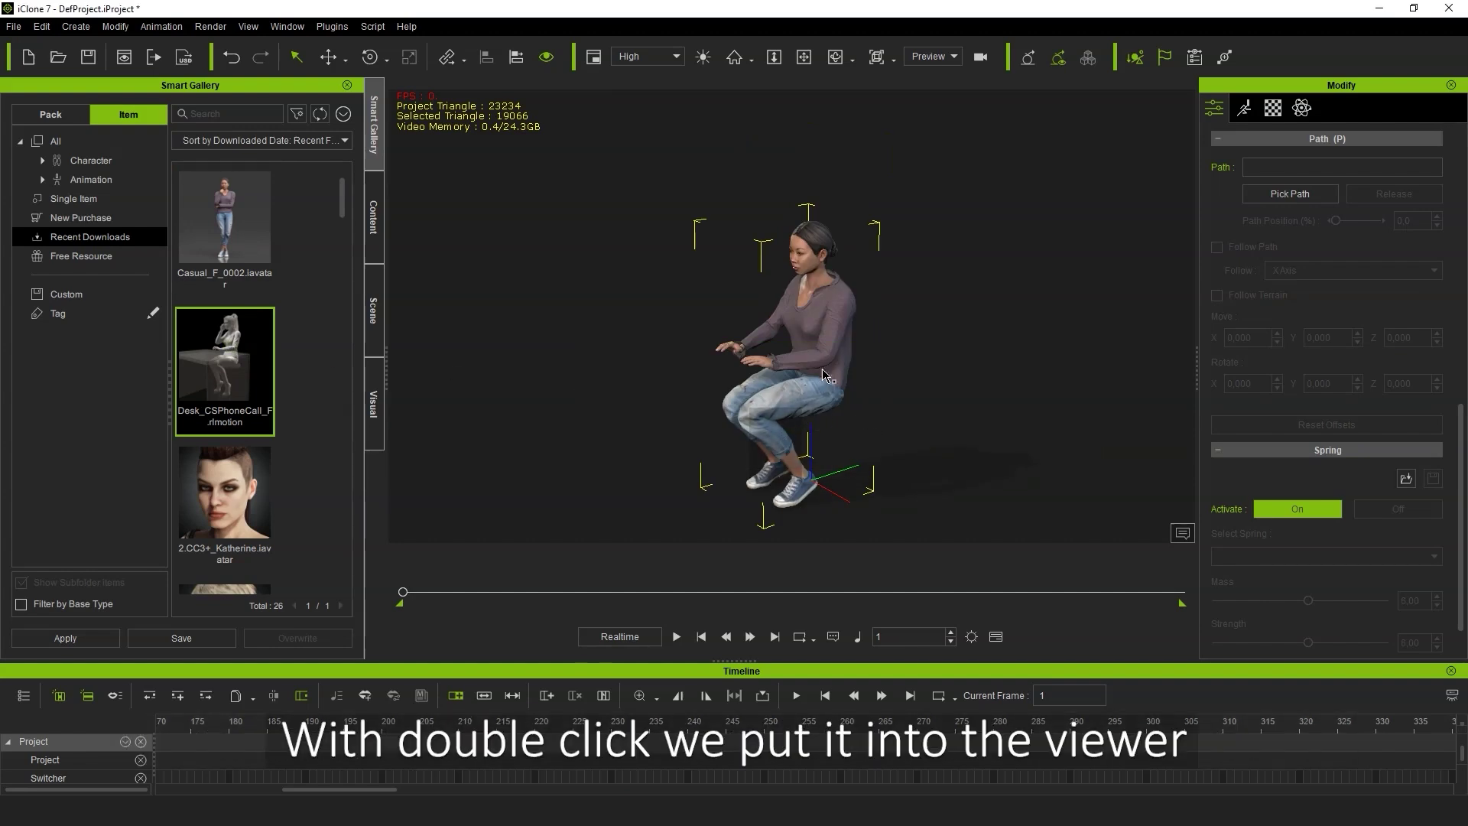
{"action": "left_click", "coordinate": [1245, 110]}
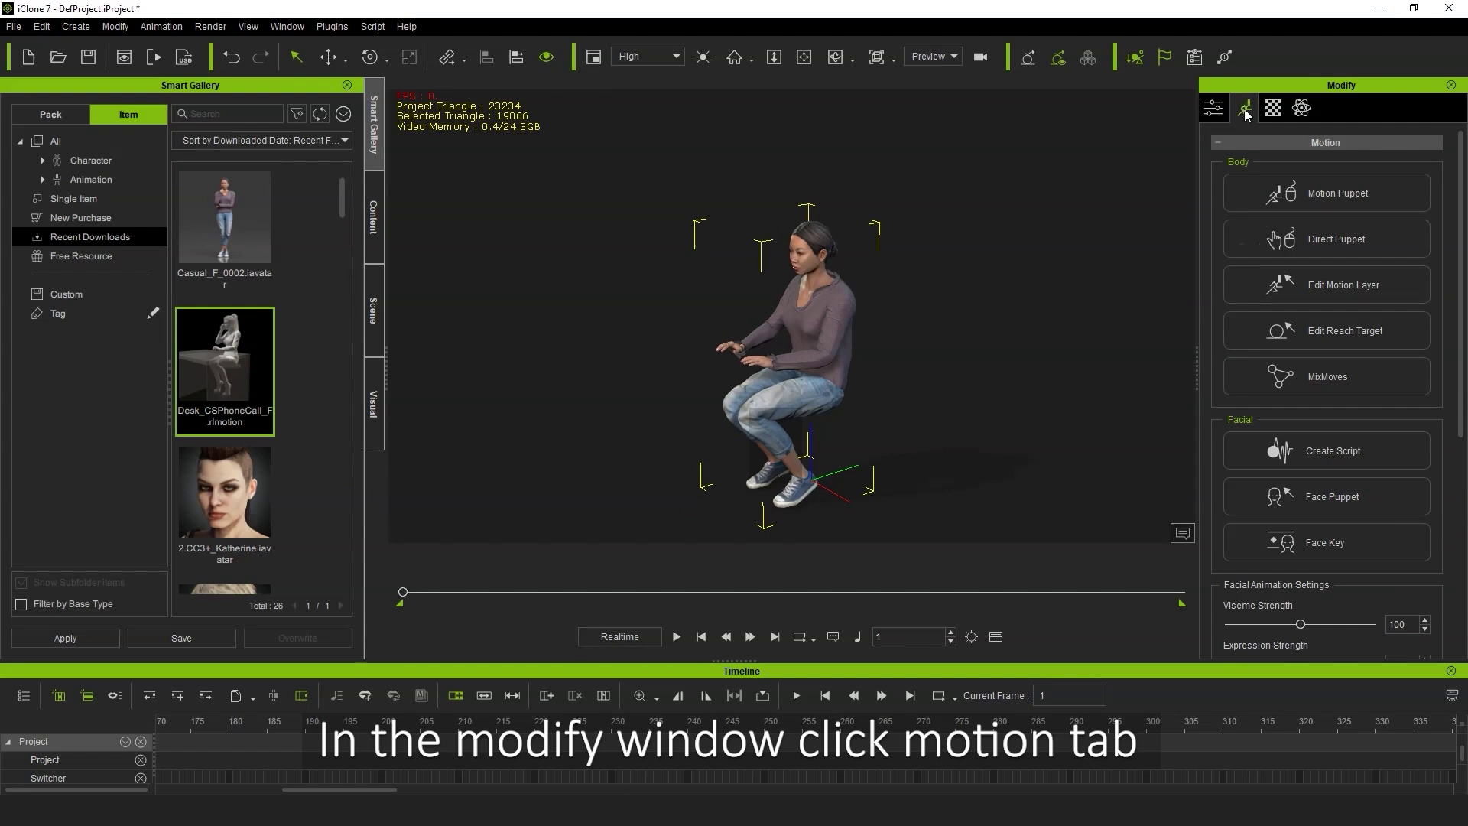
In Edit Motion Layer, raise the pelvis and drag the feet and lower legs left.
{"action": "left_click", "coordinate": [1323, 286]}
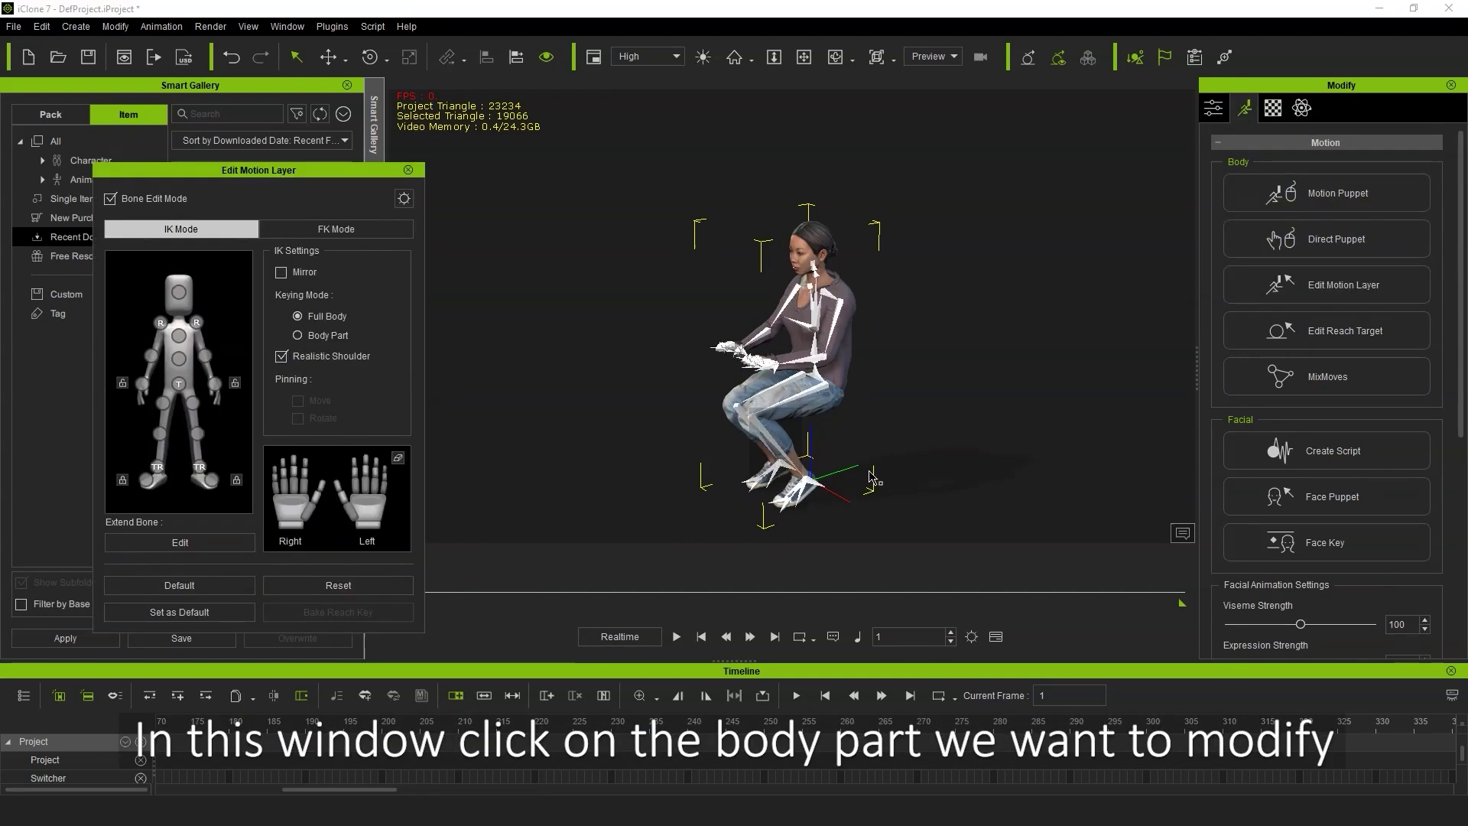
{"action": "left_click", "coordinate": [182, 384]}
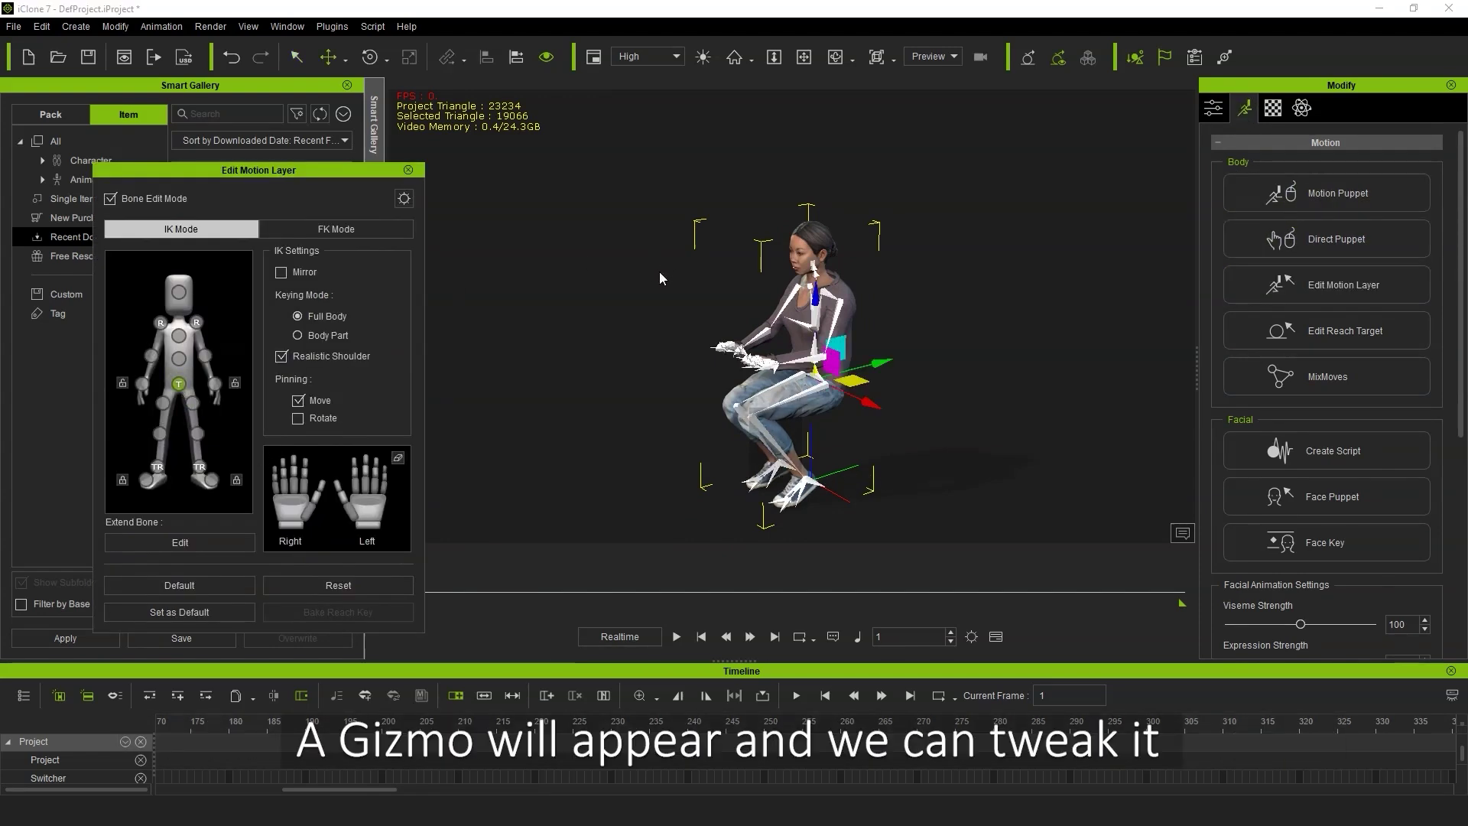
{"action": "left_click_drag", "start_coordinate": [817, 293], "coordinate": [817, 273]}
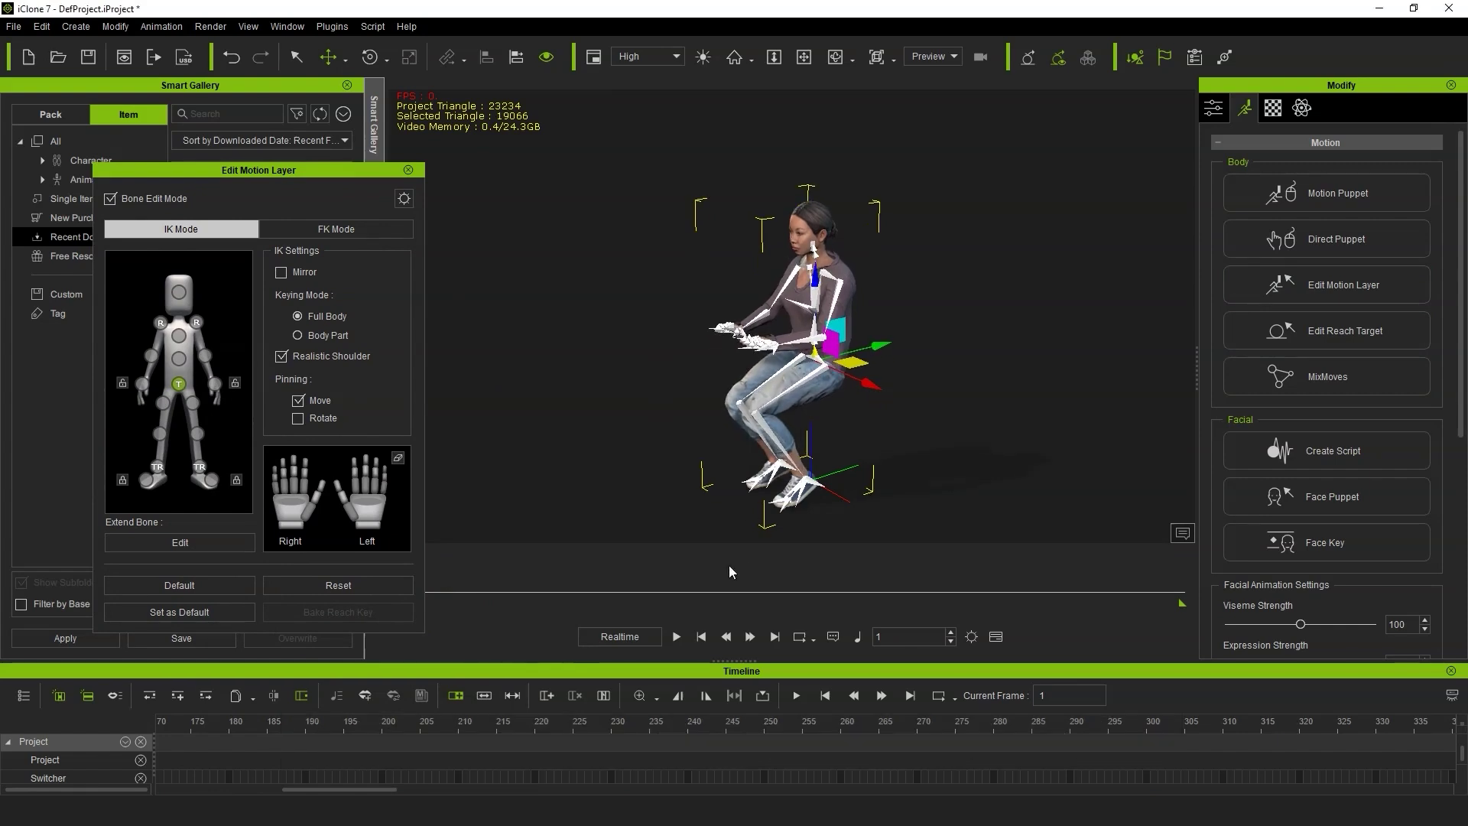
{"action": "left_click", "coordinate": [200, 467]}
{"action": "left_click", "coordinate": [157, 466]}
{"action": "left_click_drag", "start_coordinate": [802, 485], "coordinate": [676, 520]}
{"action": "left_click", "coordinate": [159, 434]}
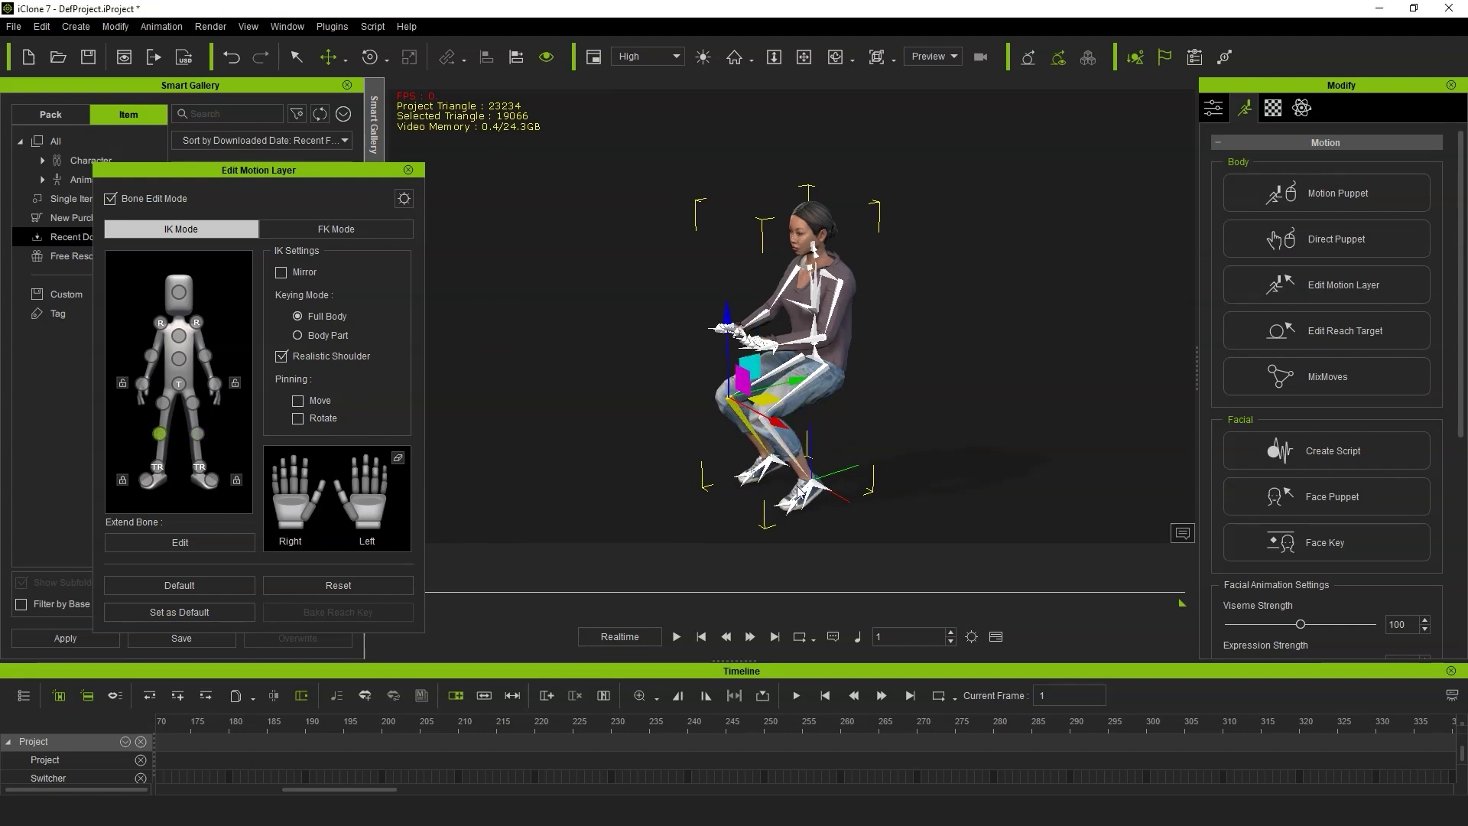
{"action": "left_click", "coordinate": [408, 170]}
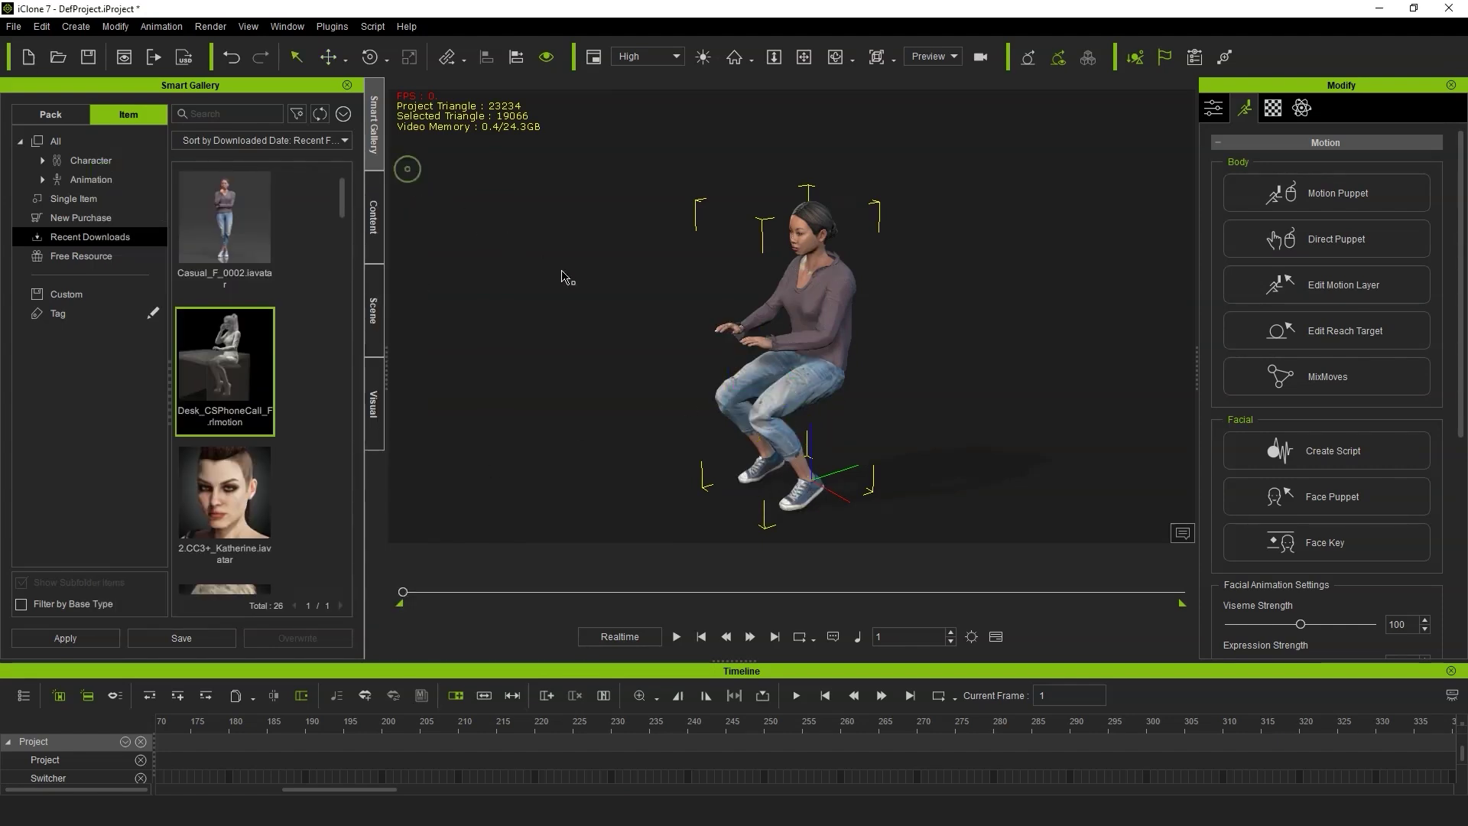
Export the character via Export FBX with the Blender target tool preset.
{"action": "left_click", "coordinate": [16, 28]}
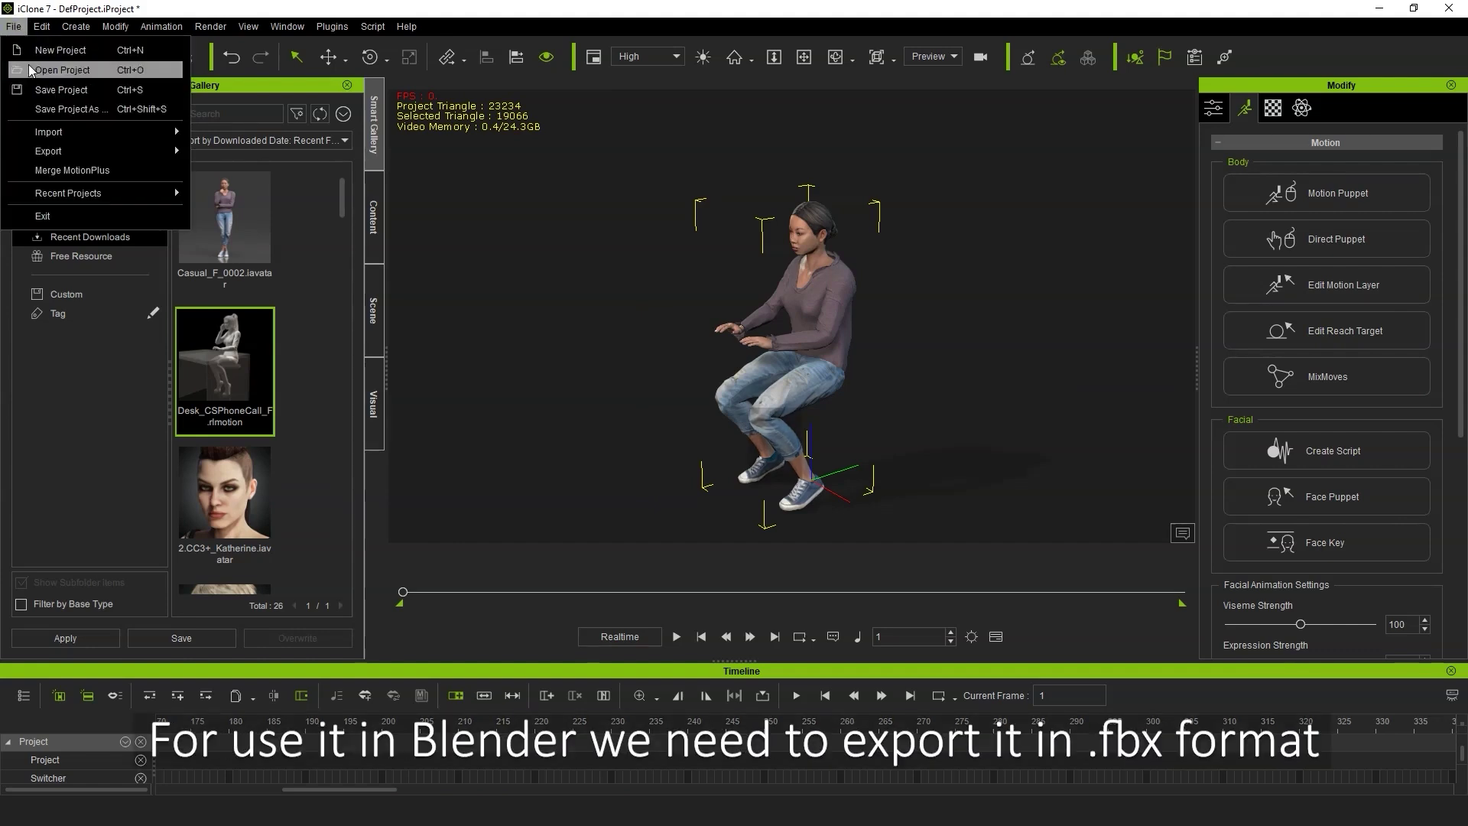
{"action": "mouse_move", "coordinate": [77, 151]}
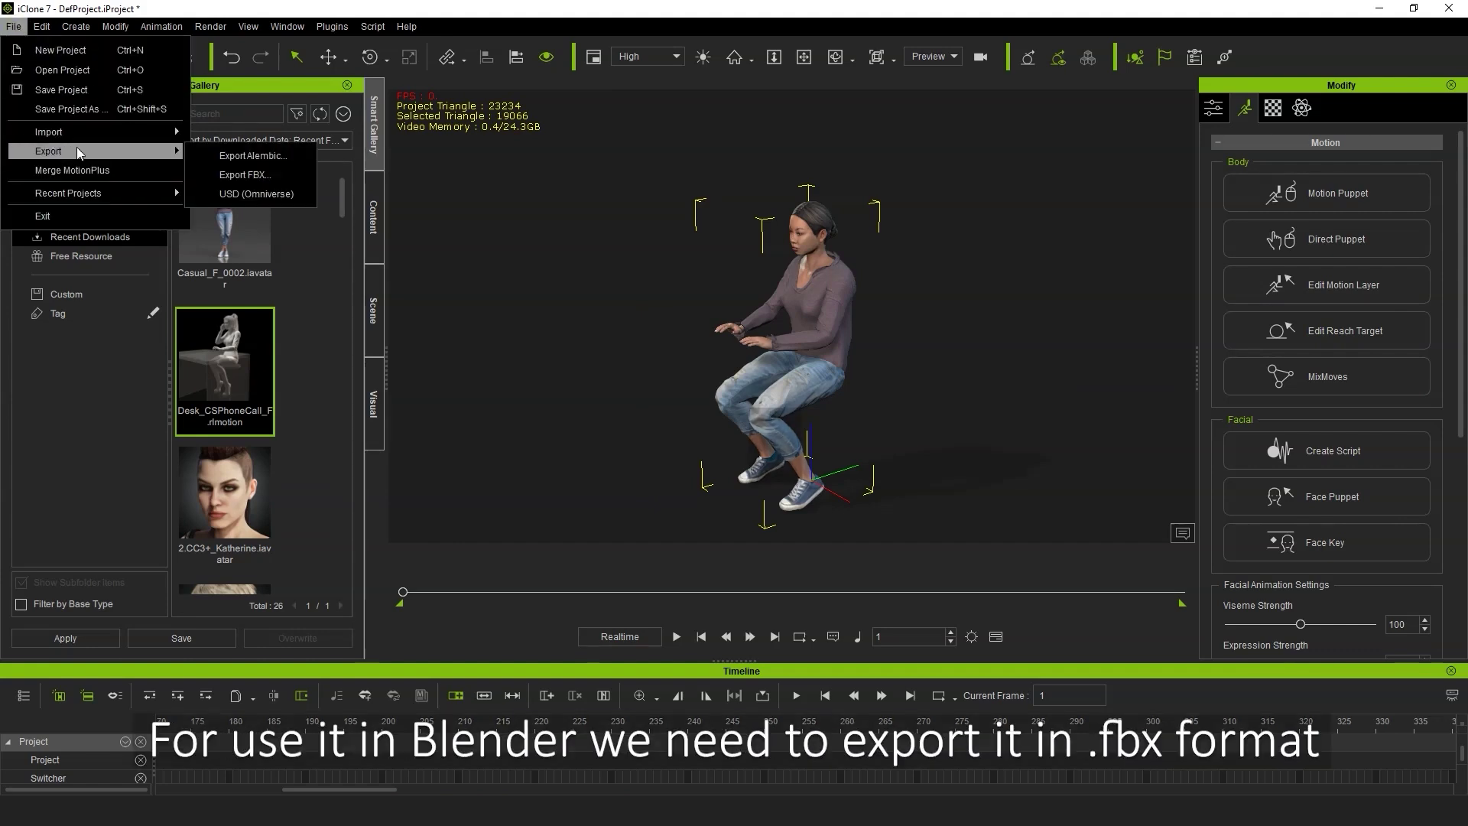
{"action": "left_click", "coordinate": [268, 173]}
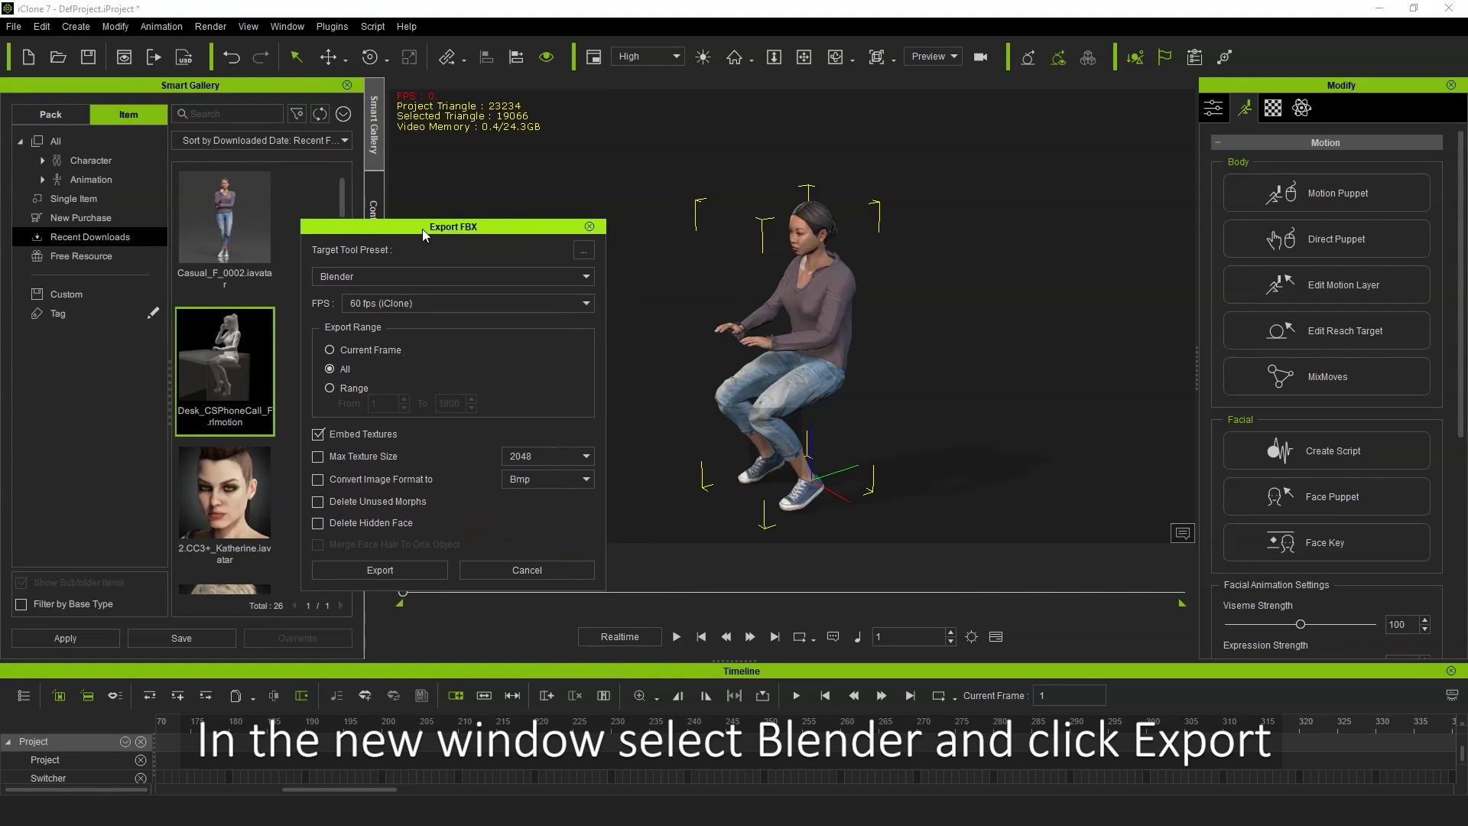
{"action": "left_click", "coordinate": [375, 277]}
{"action": "left_click", "coordinate": [369, 280]}
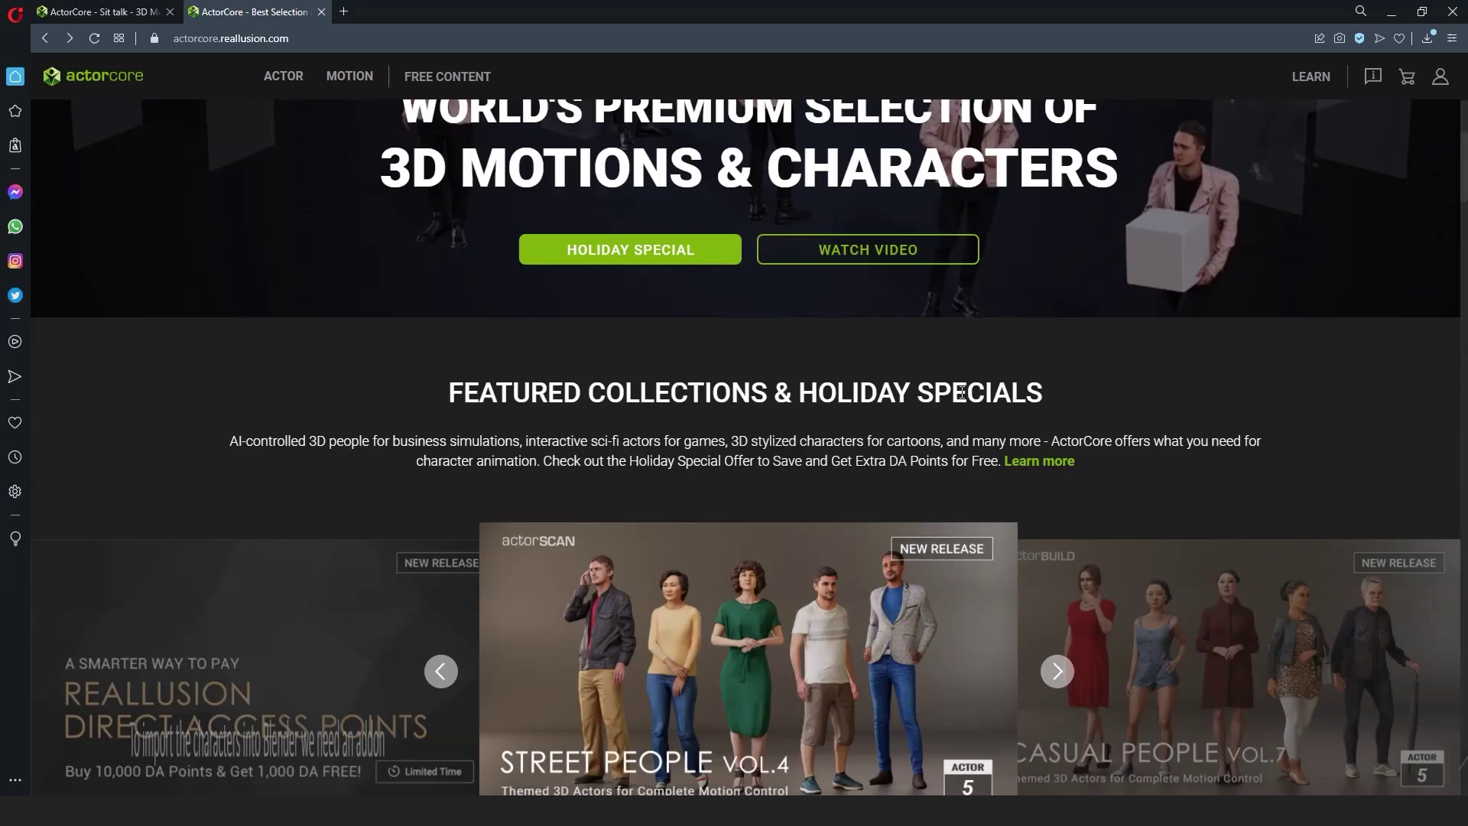
Open the learning page's Auto Setup for Blender guide.
{"action": "scroll", "coordinate": [354, 315], "scroll_direction": "down", "scroll_amount": 10}
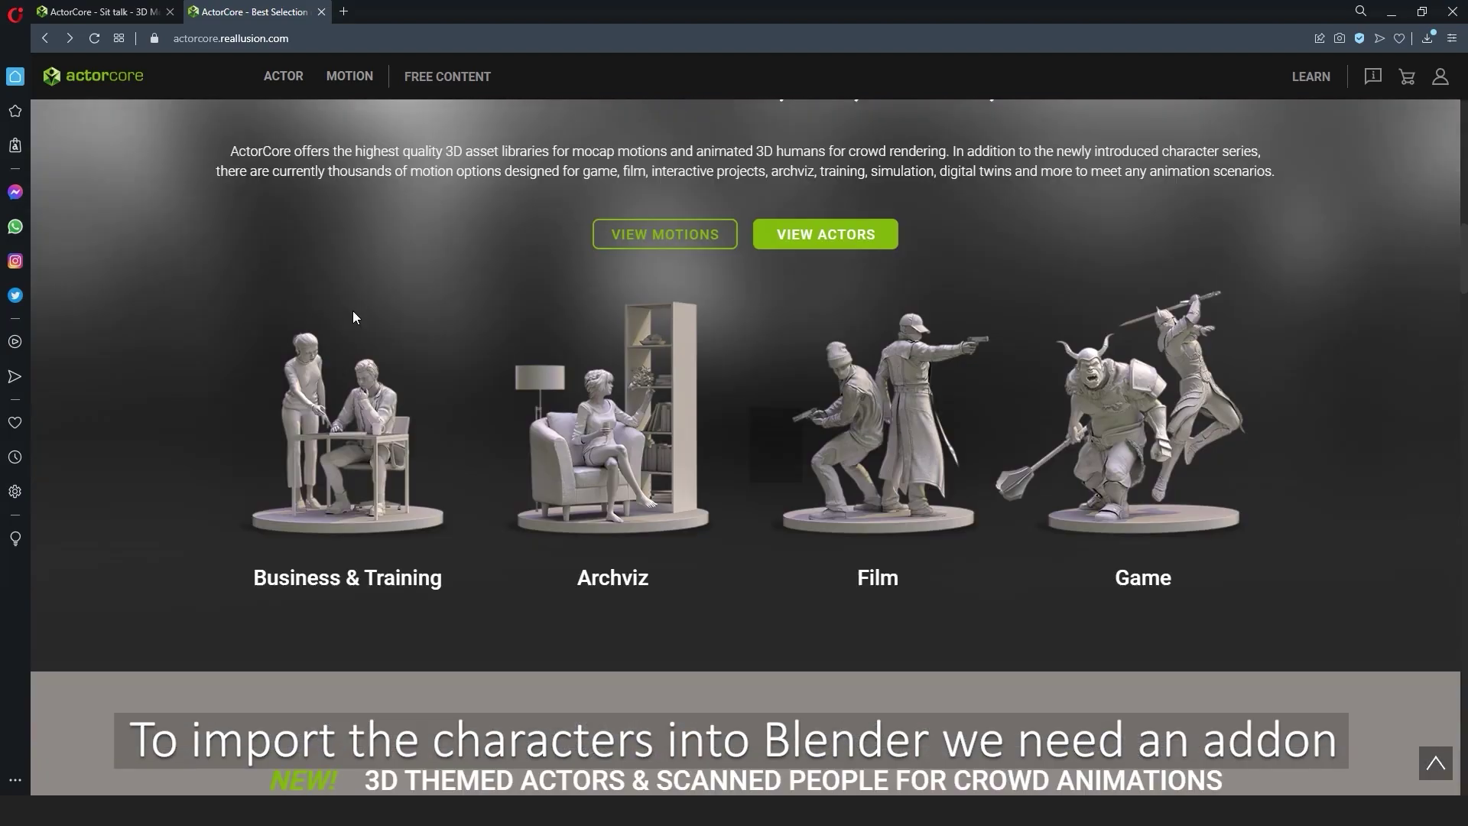
{"action": "scroll", "coordinate": [353, 316], "scroll_direction": "down", "scroll_amount": 15}
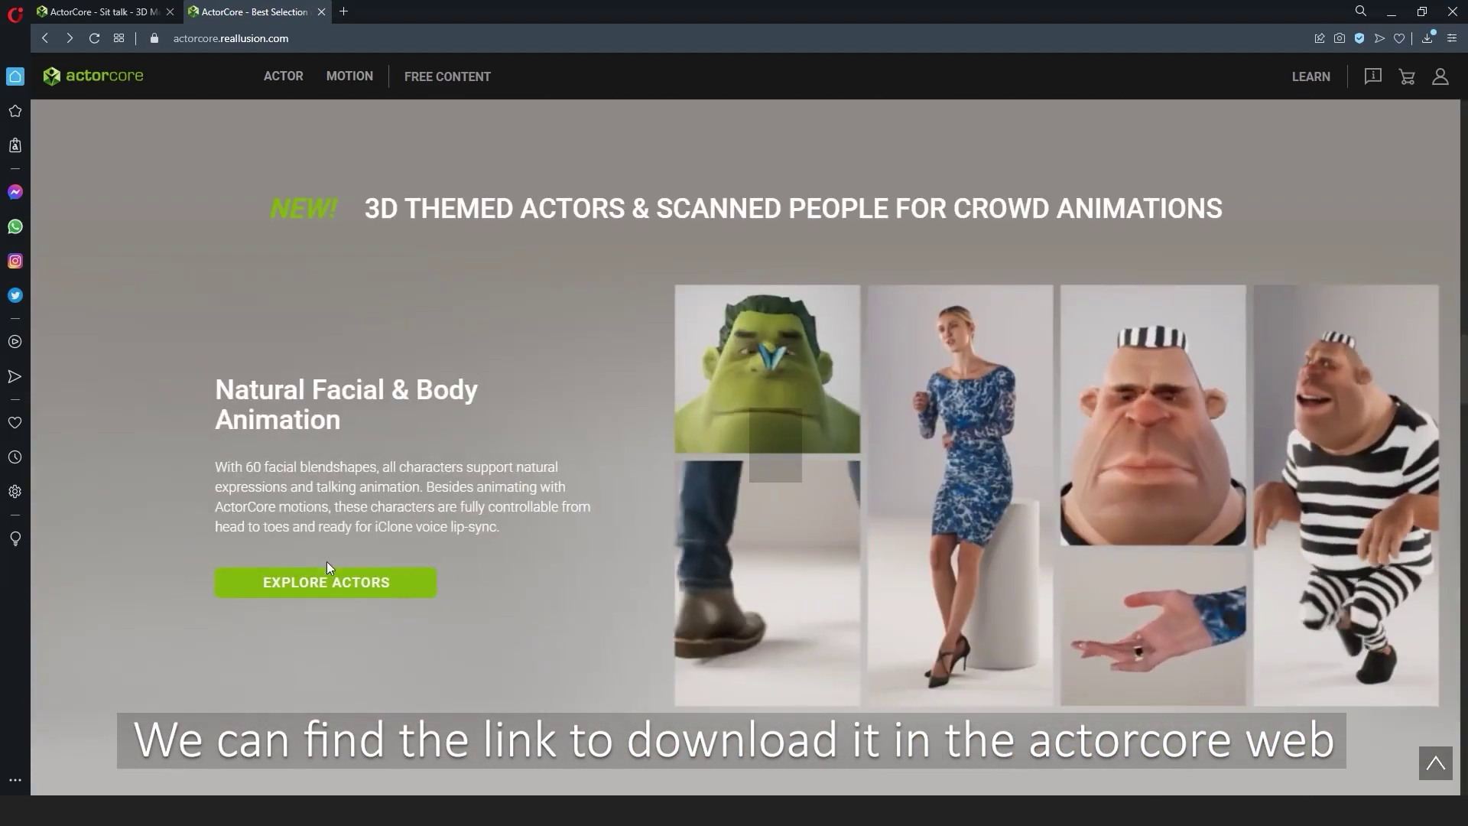
{"action": "scroll", "coordinate": [524, 710], "scroll_direction": "down", "scroll_amount": 15}
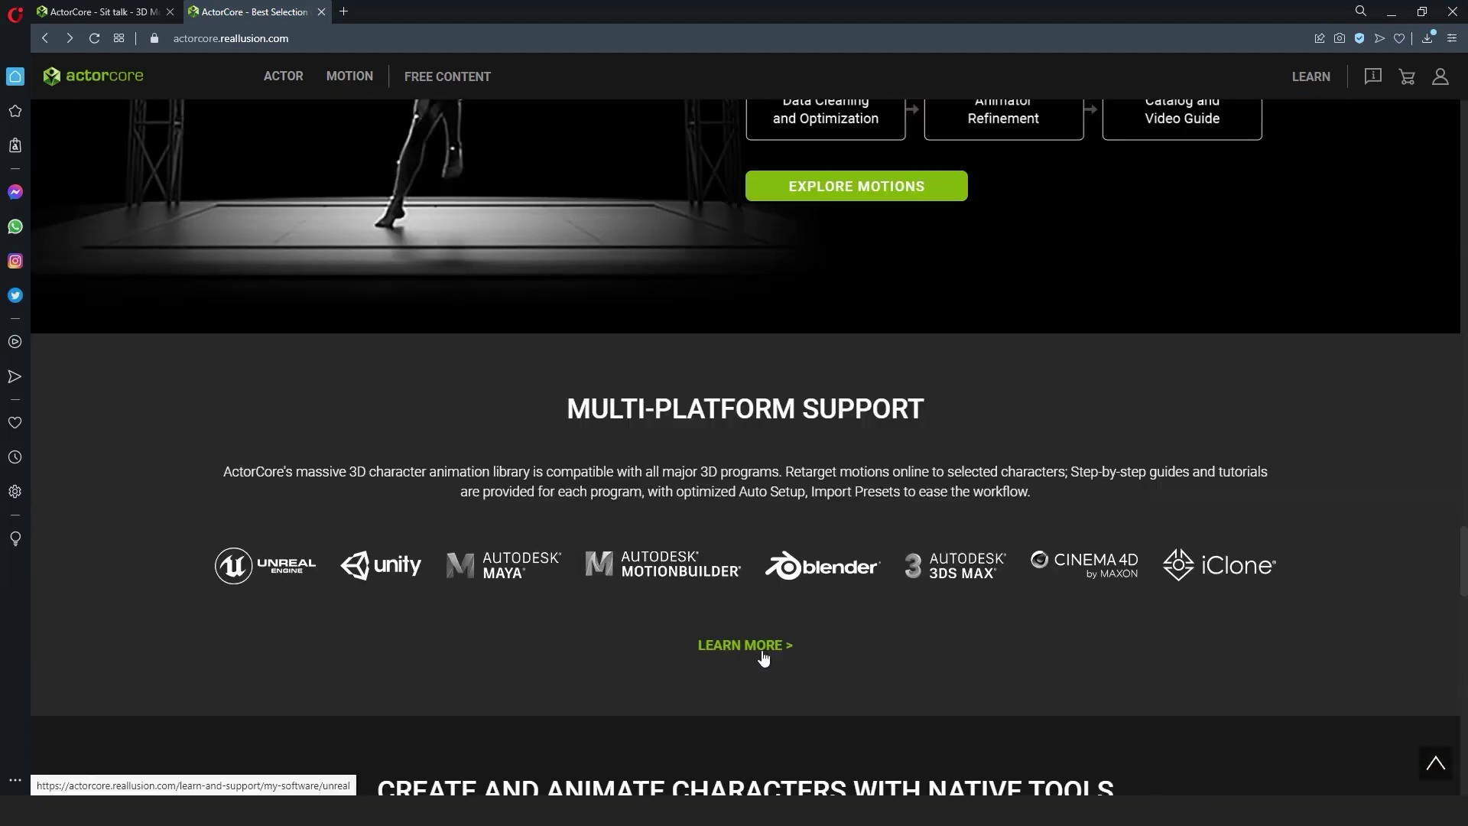
{"action": "left_click", "coordinate": [770, 649]}
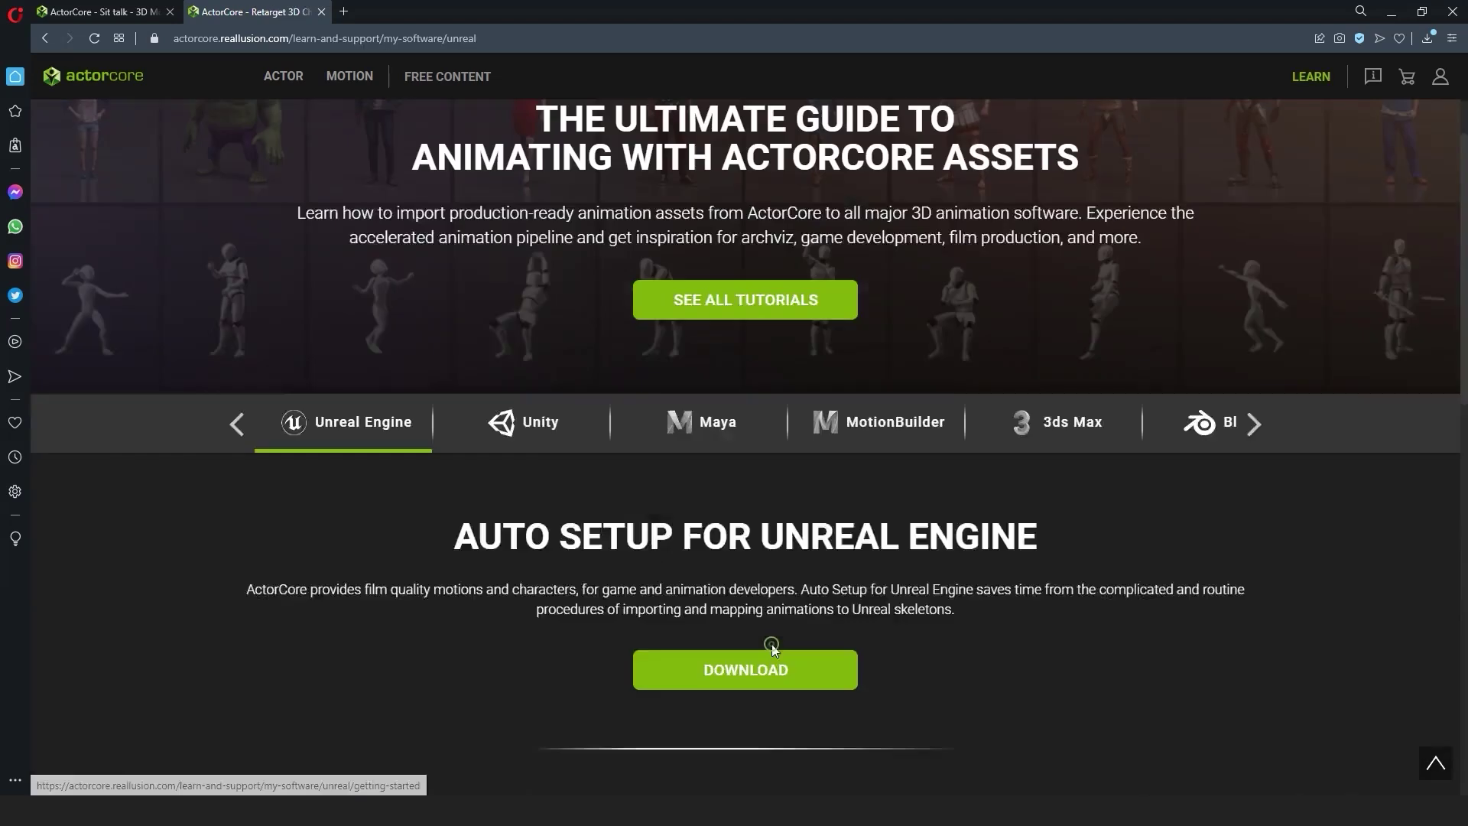
{"action": "left_click", "coordinate": [1254, 507]}
{"action": "left_click", "coordinate": [987, 507]}
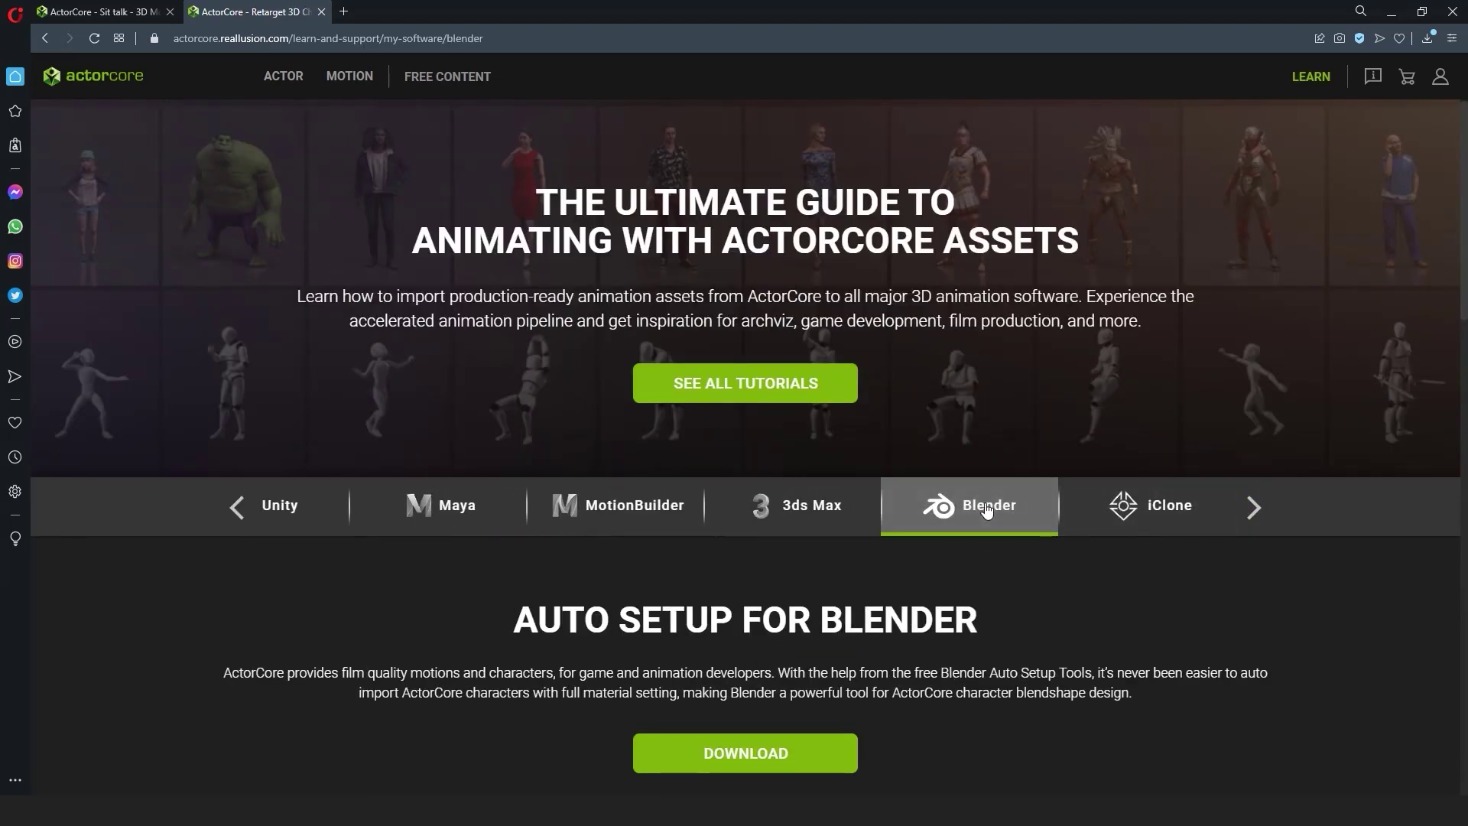
Download the CC3 Blender tools GitHub repository as a ZIP.
{"action": "scroll", "coordinate": [1105, 637], "scroll_direction": "down", "scroll_amount": 2}
{"action": "left_click", "coordinate": [803, 600]}
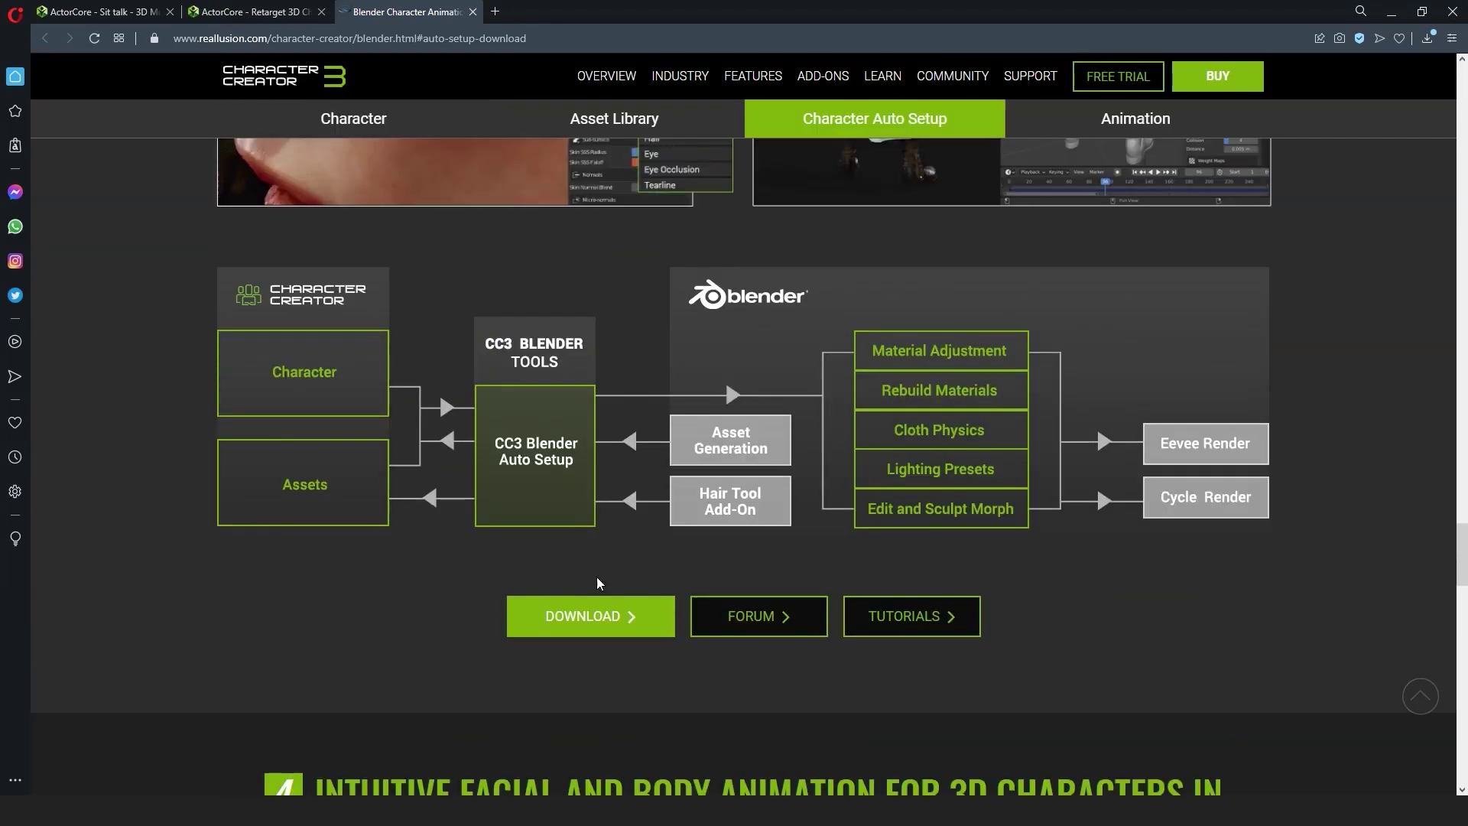
{"action": "left_click", "coordinate": [616, 613]}
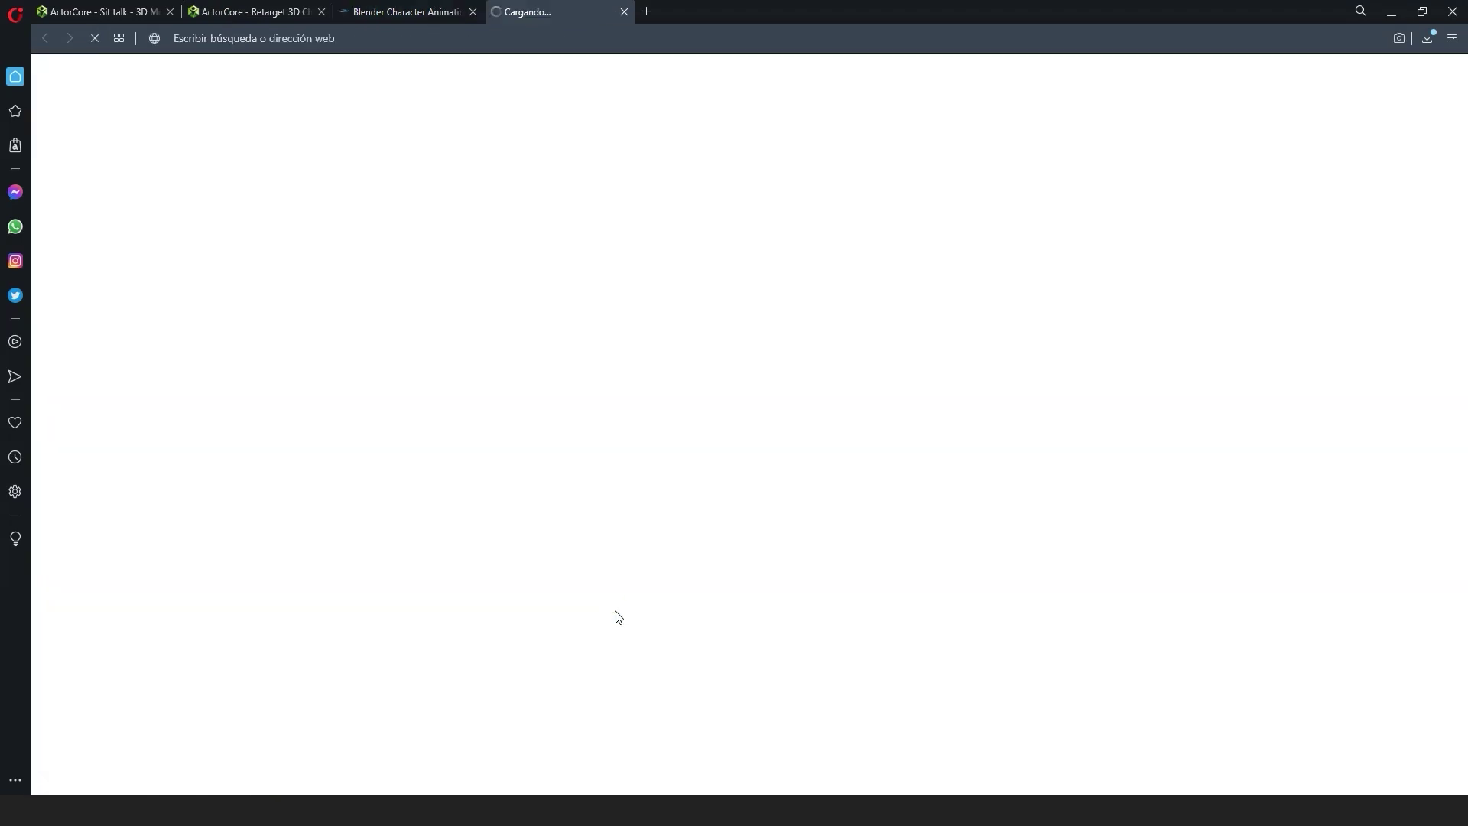
{"action": "left_click", "coordinate": [948, 232]}
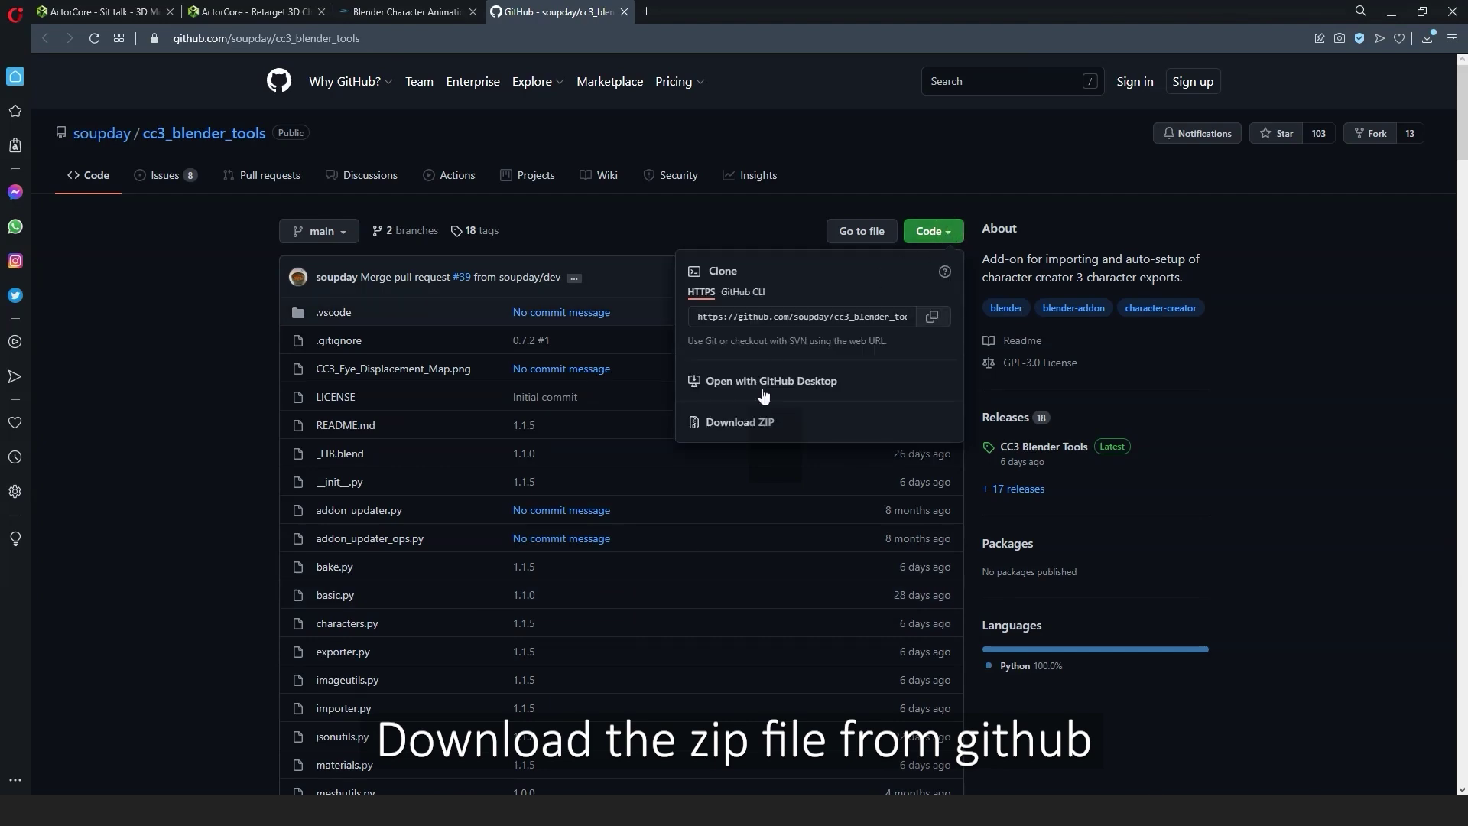
{"action": "left_click", "coordinate": [745, 424]}
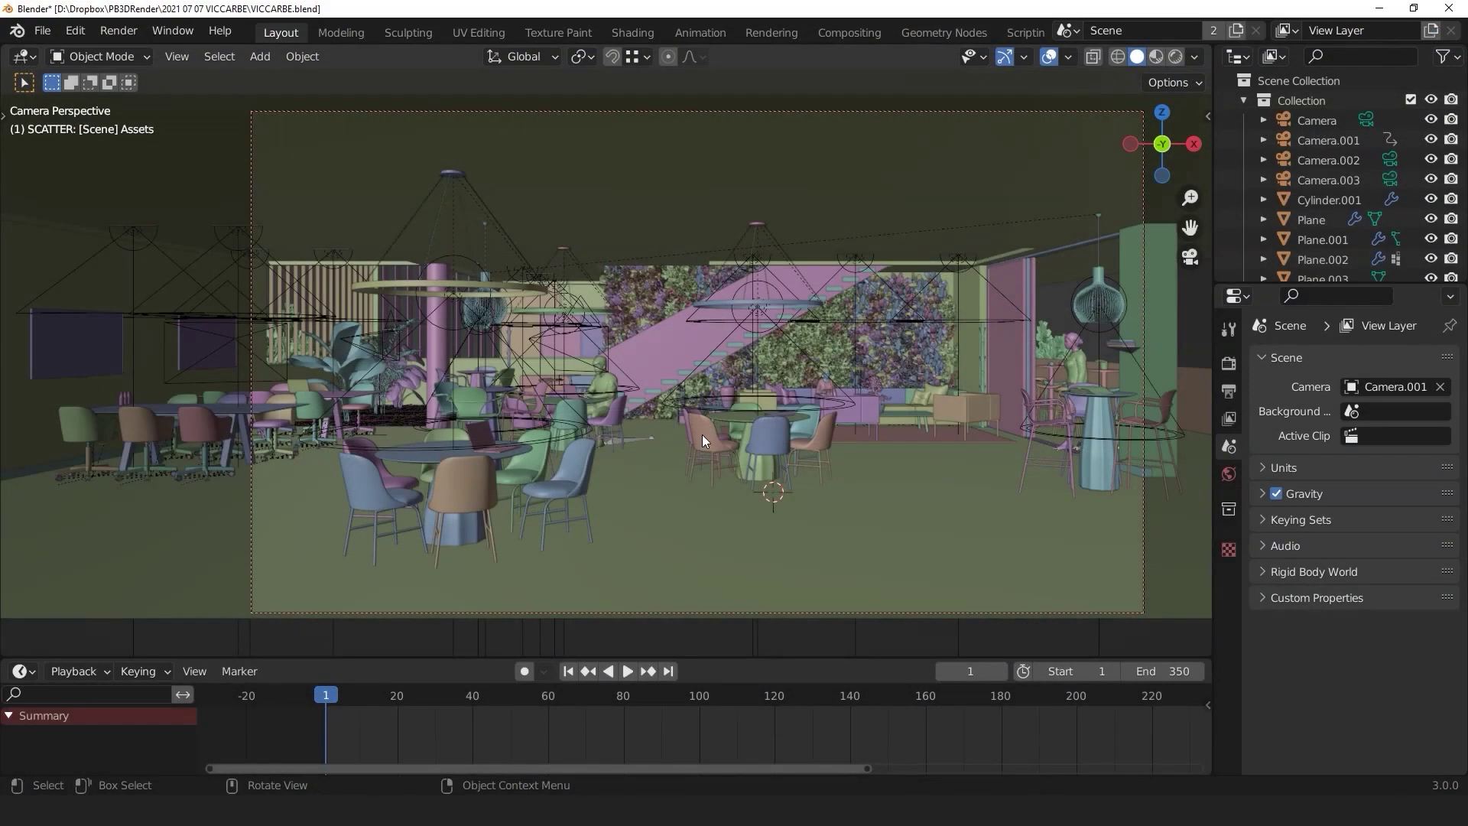
Install cc3_blender_tools-main.zip from Preferences > Add-ons and enable CC3 Tools.
{"action": "left_click", "coordinate": [75, 30]}
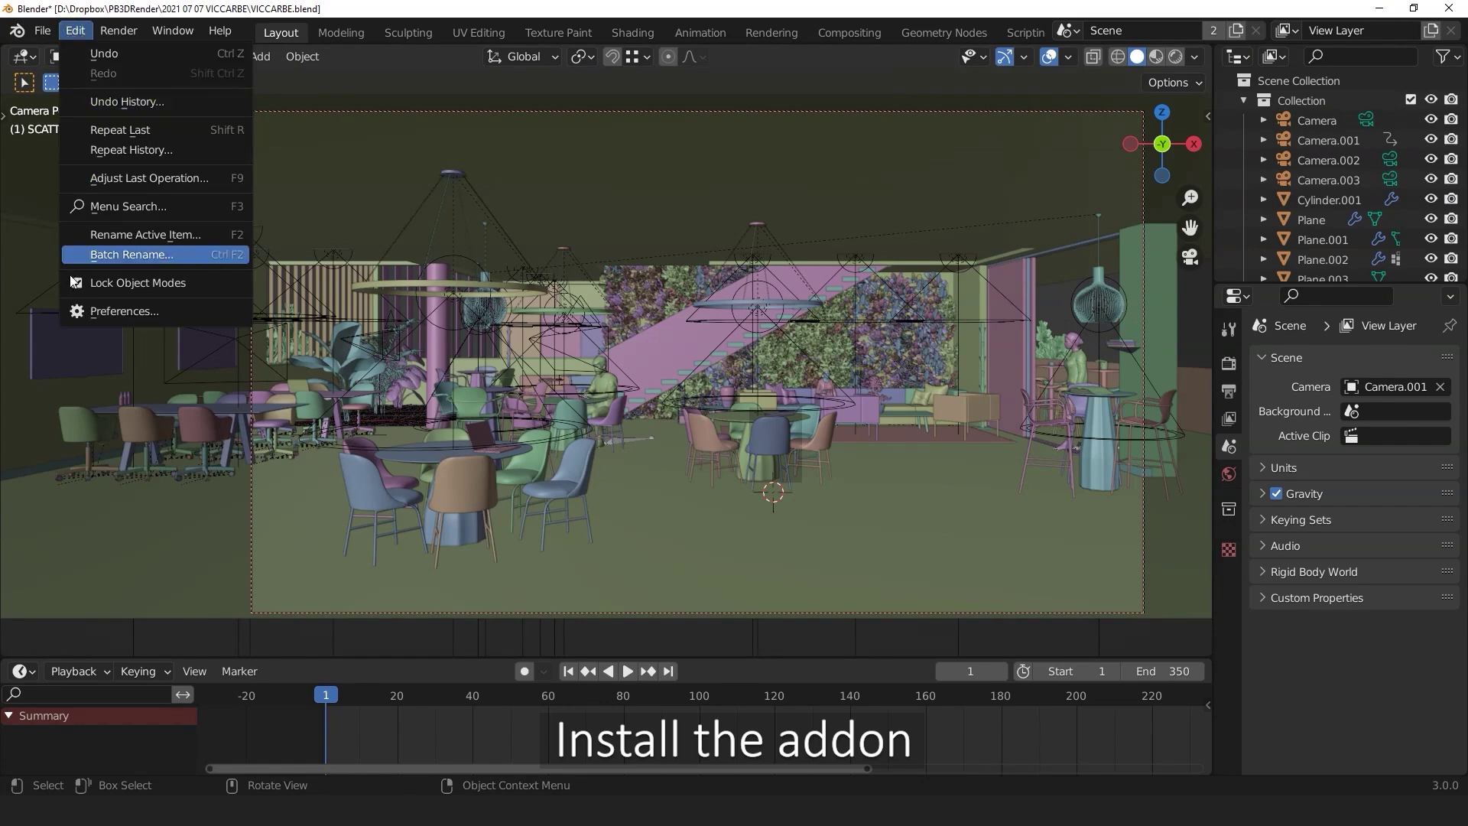
{"action": "left_click", "coordinate": [80, 312]}
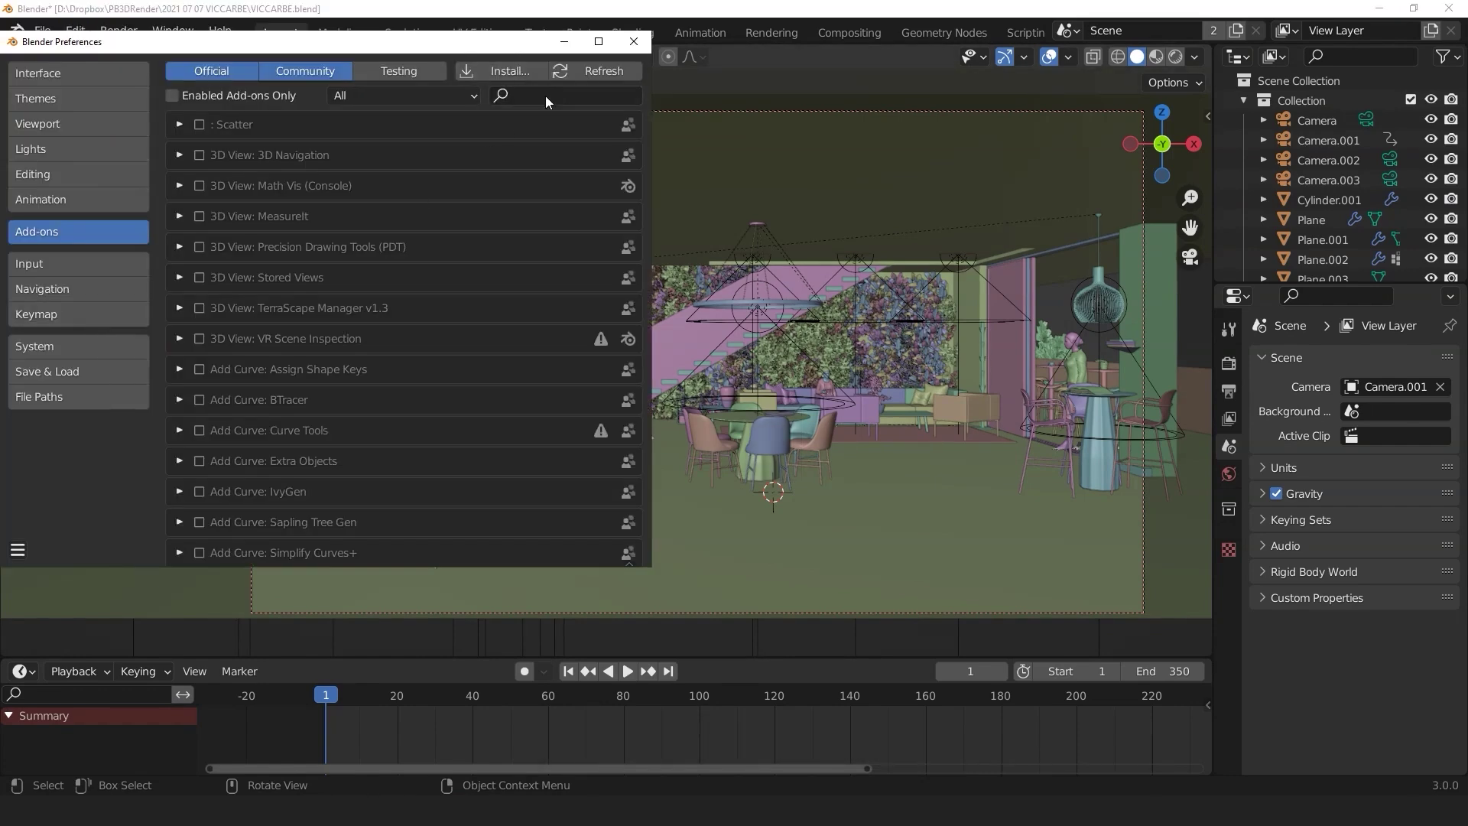
{"action": "left_click", "coordinate": [511, 77]}
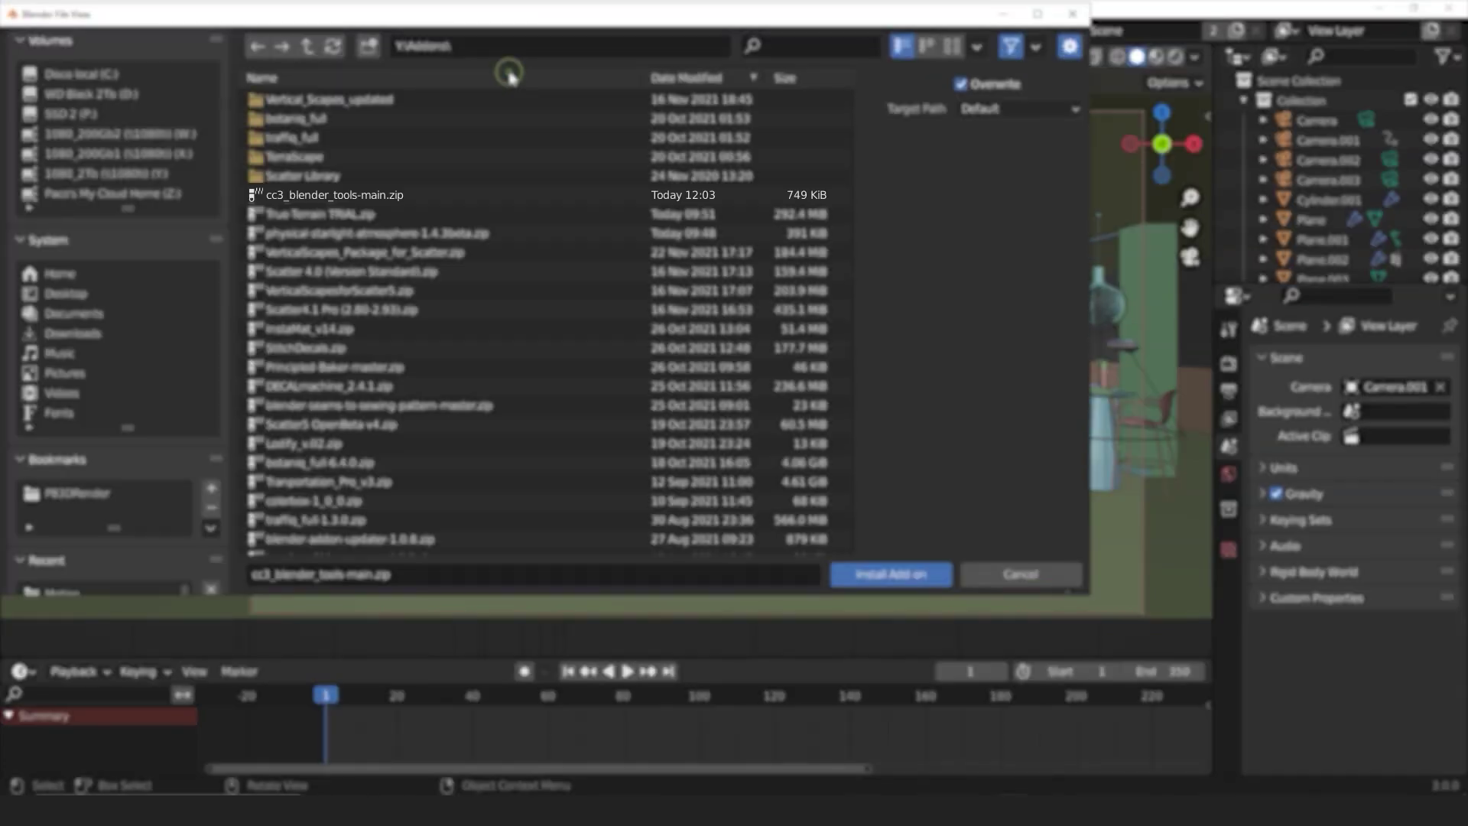
{"action": "left_click", "coordinate": [336, 195]}
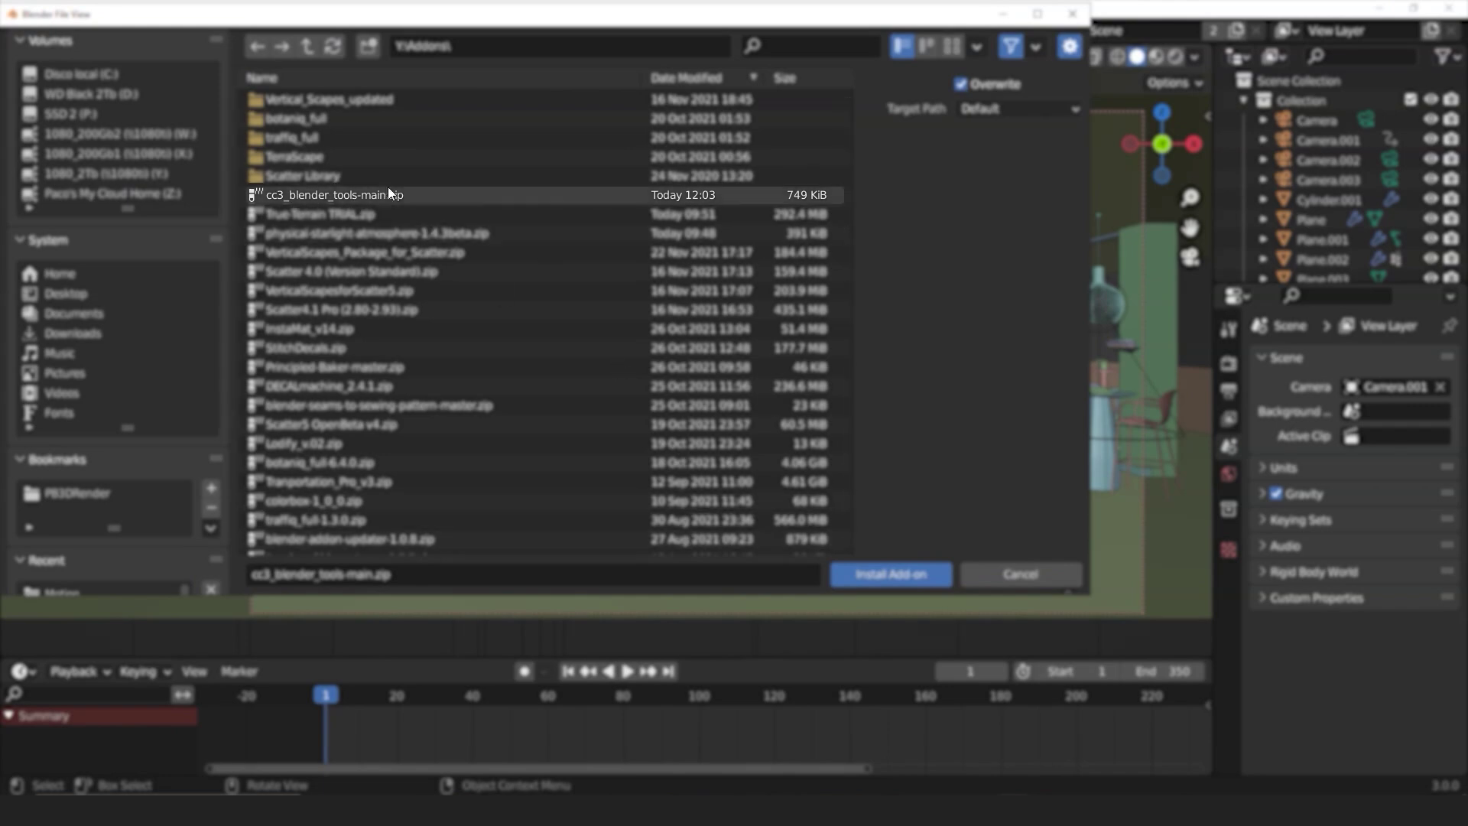
{"action": "left_click", "coordinate": [892, 574]}
{"action": "left_click", "coordinate": [547, 96]}
{"action": "type", "text": "cc"}
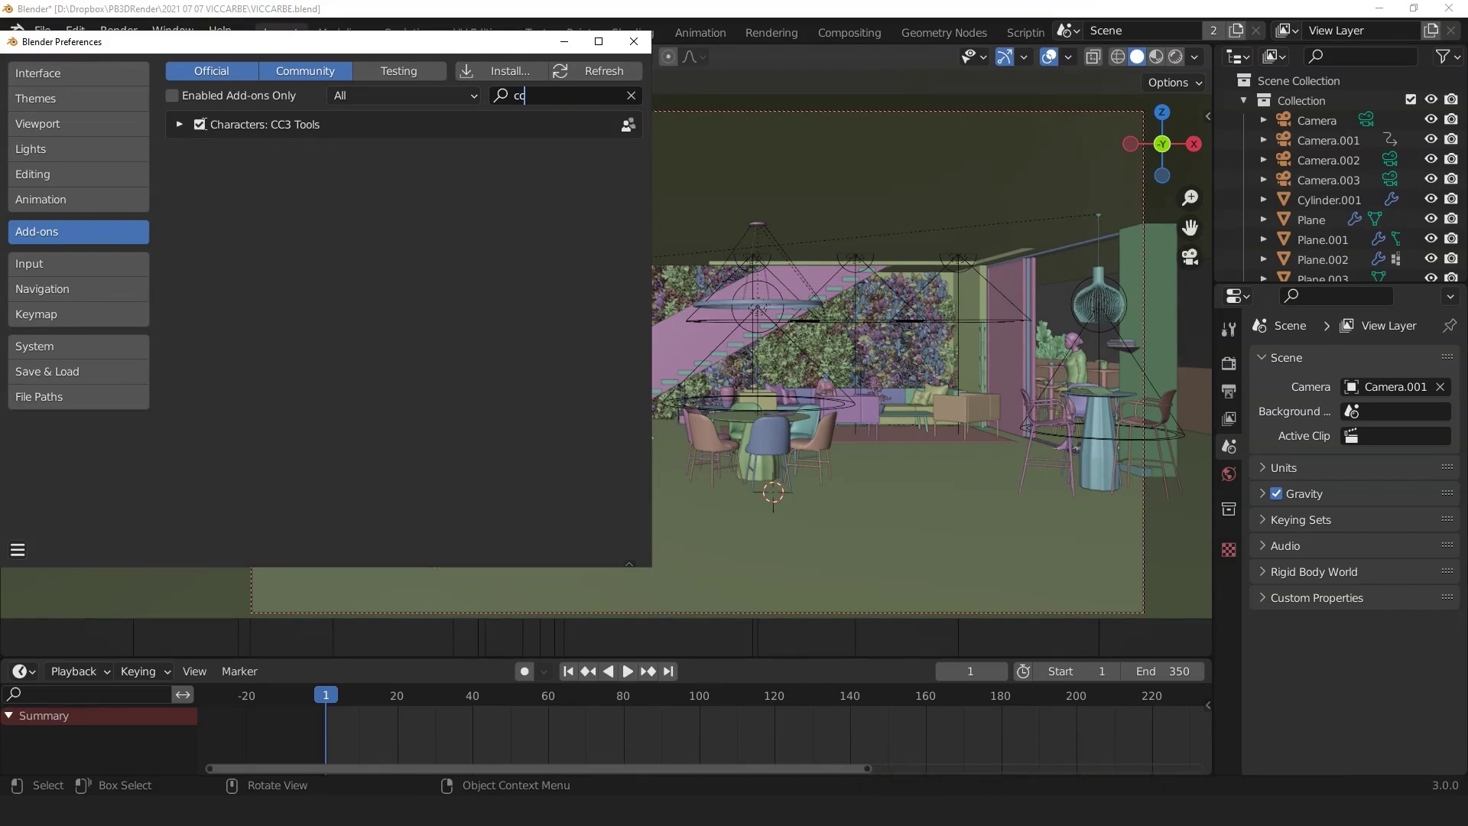
{"action": "left_click", "coordinate": [634, 42]}
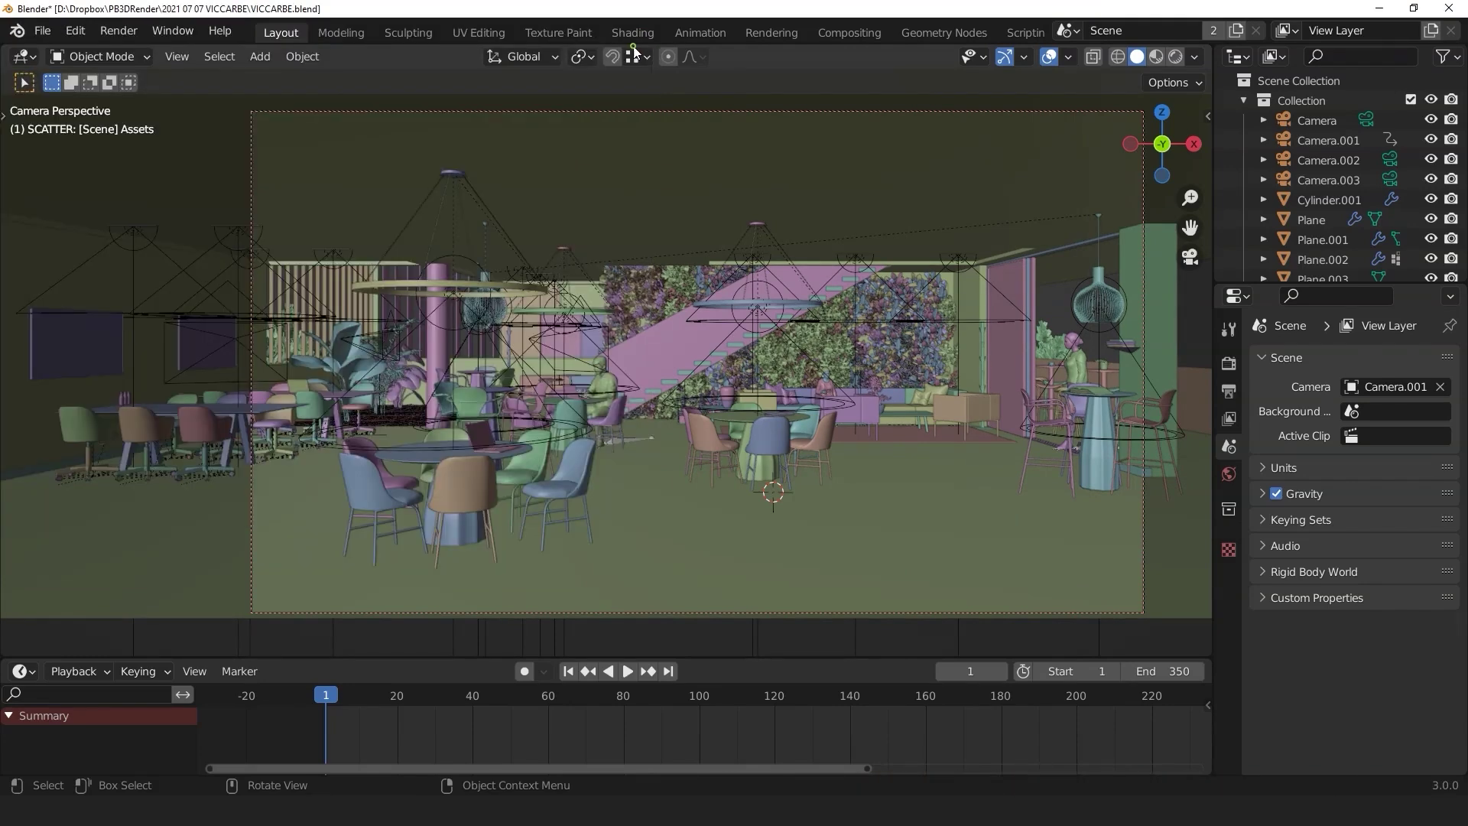
Import casual-f-0027.fbx with CC3 Tools, snap it to the 3D cursor and isolate it.
{"action": "key", "text": "n"}
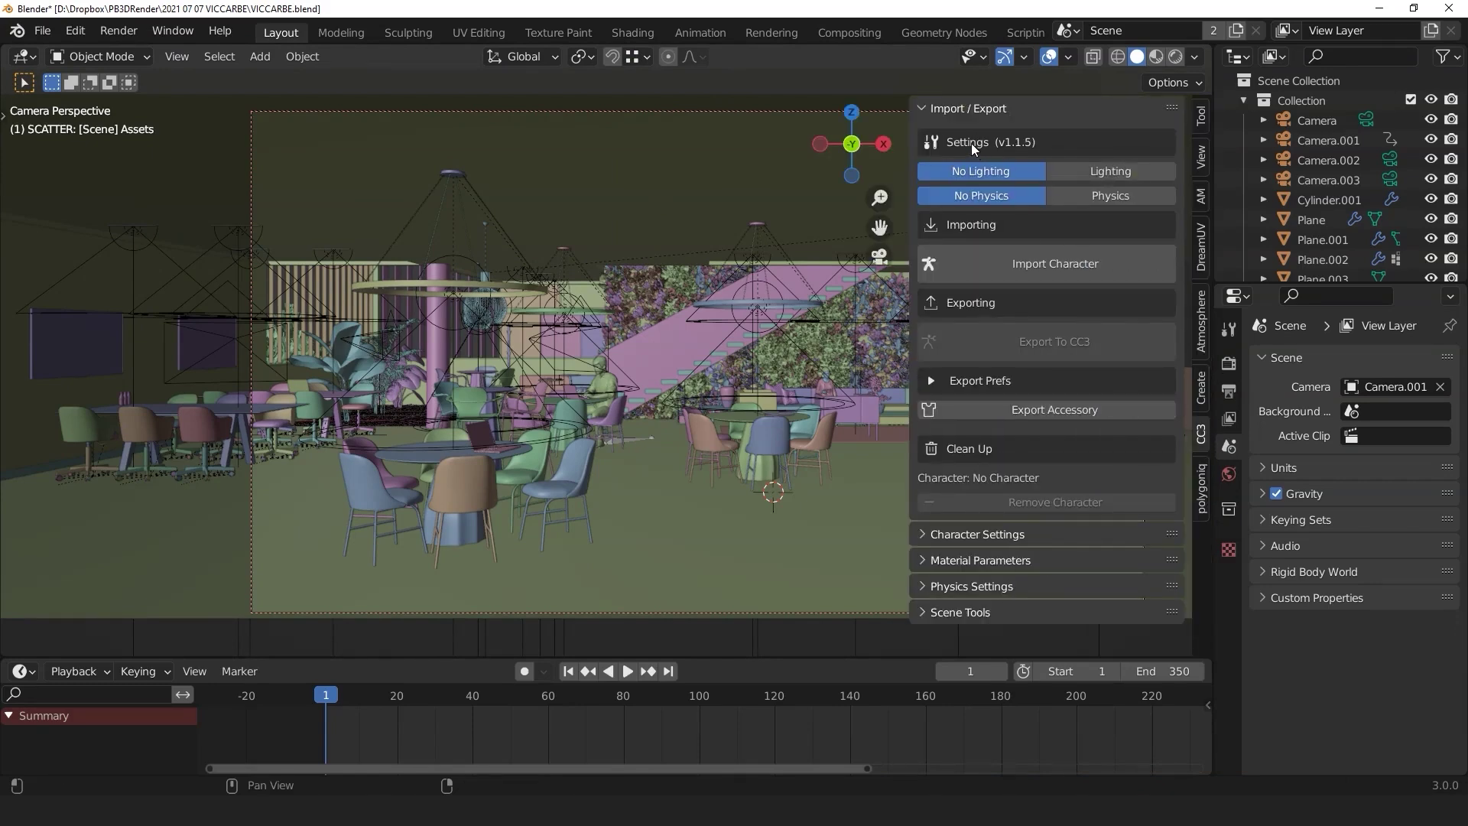
{"action": "left_click", "coordinate": [1081, 269]}
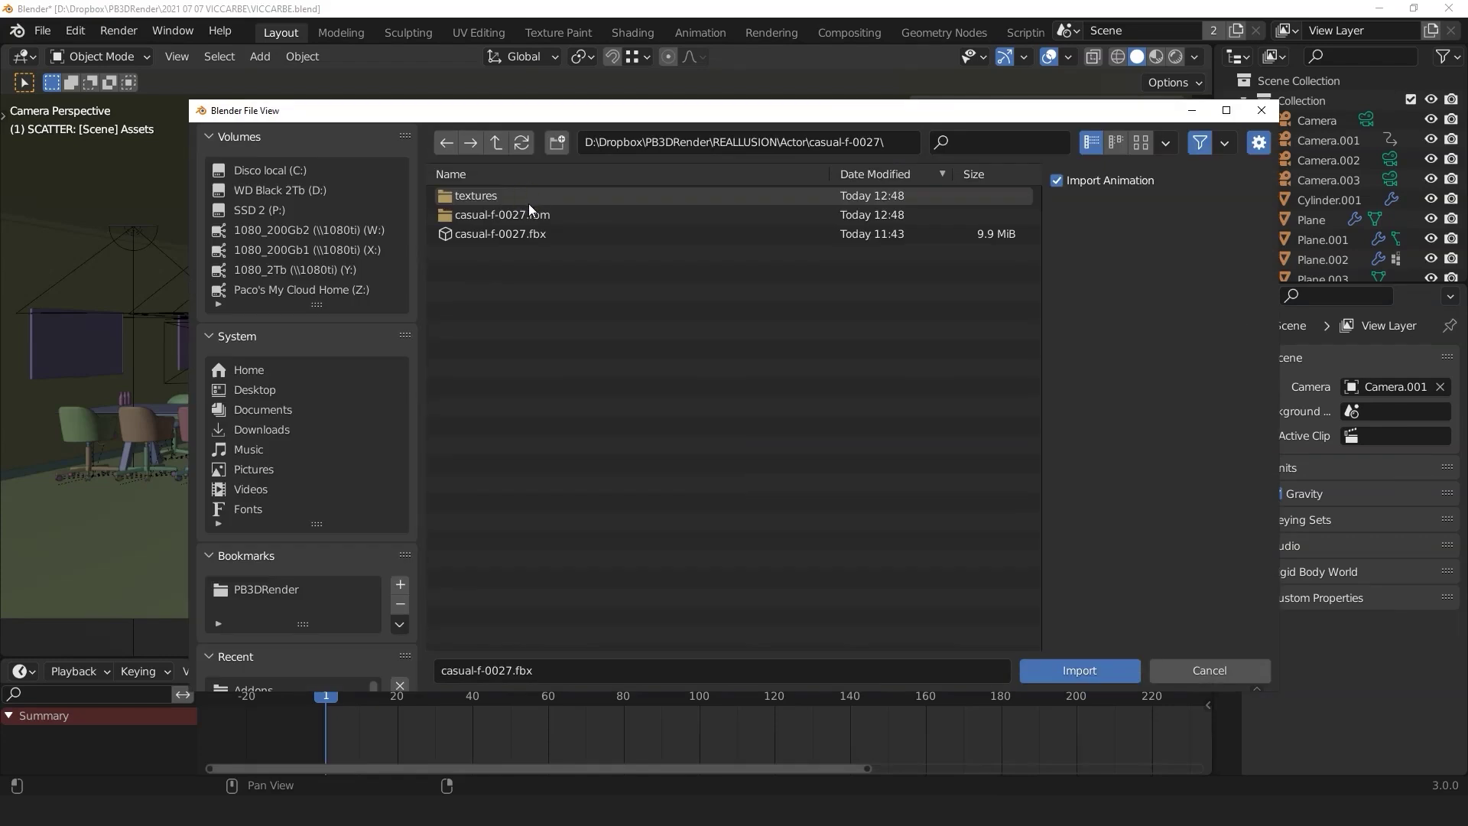
{"action": "double_click", "coordinate": [508, 237]}
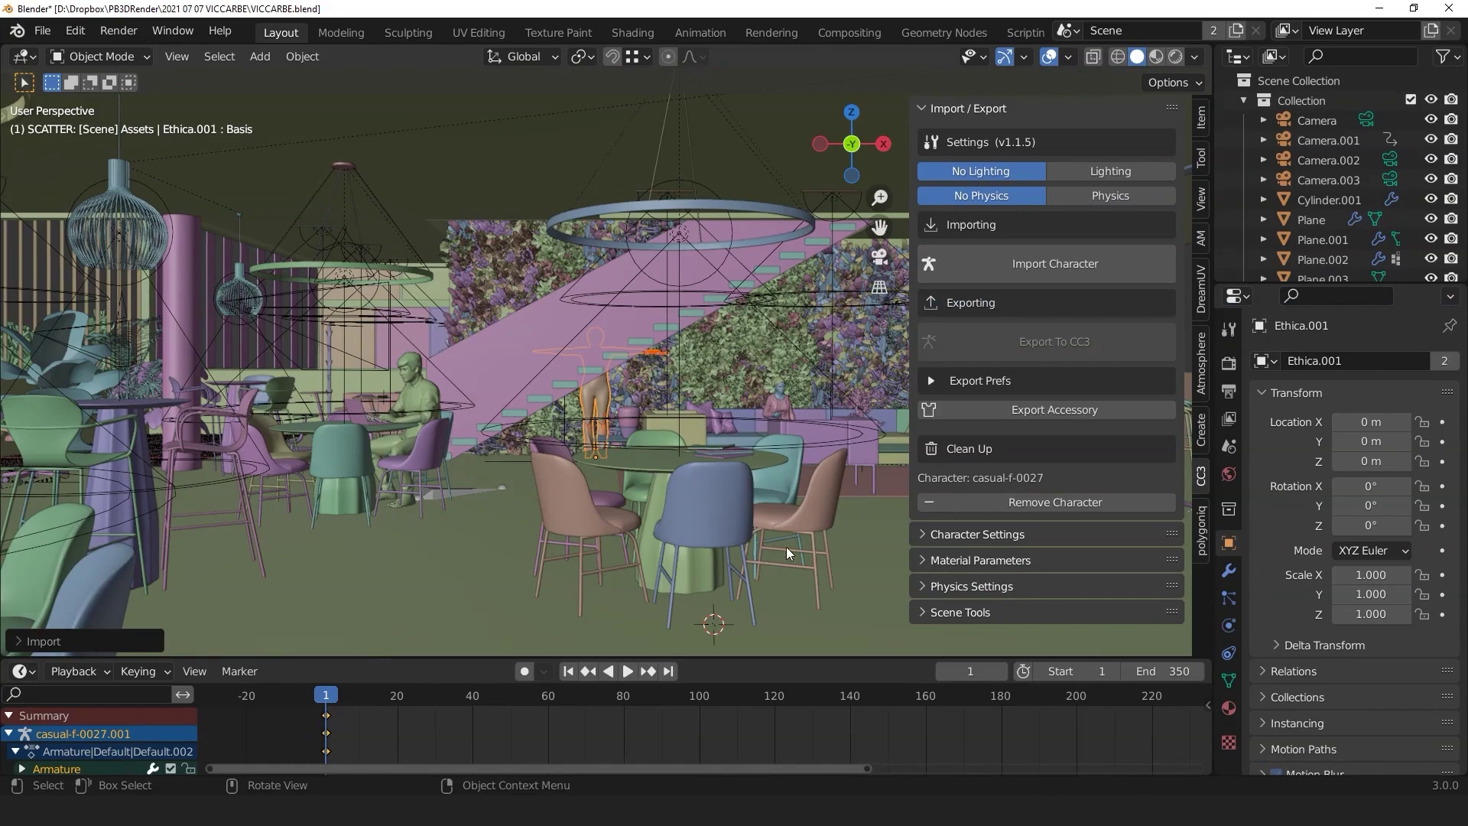
{"action": "key", "text": "shift+s"}
{"action": "left_click", "coordinate": [690, 393]}
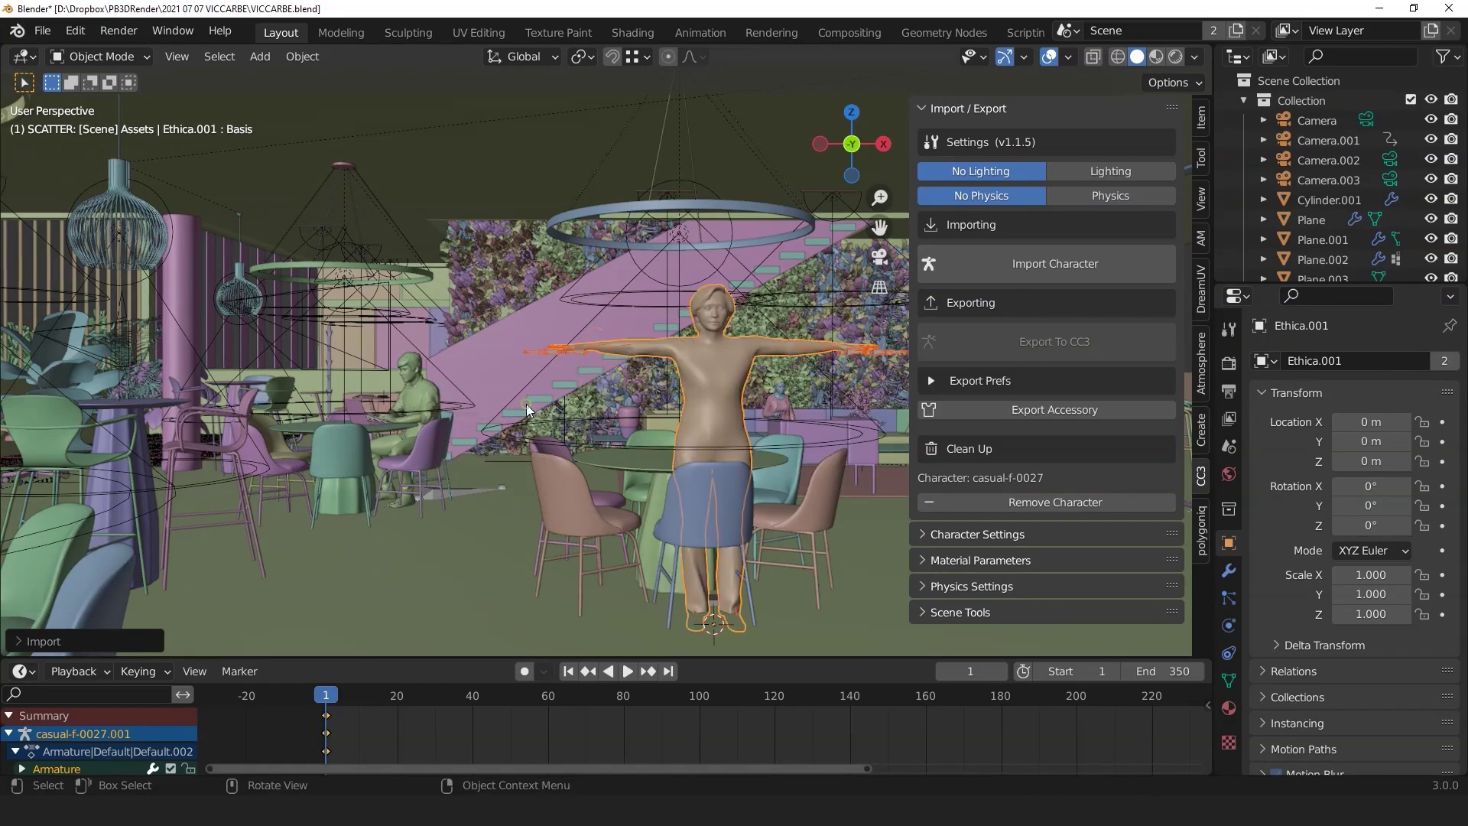
{"action": "key", "text": "KP_Divide"}
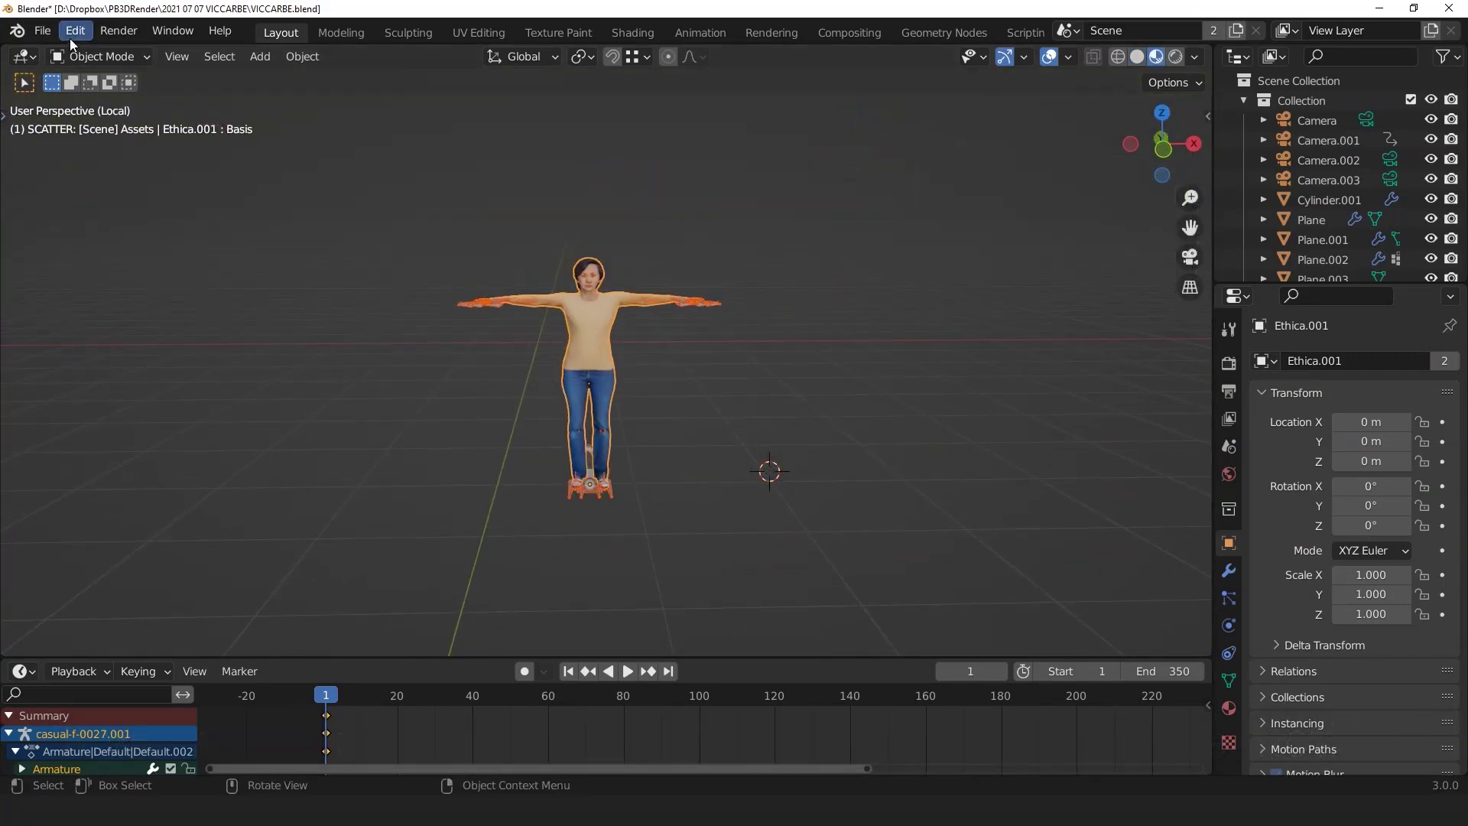
Import chat_seat_f_219957.fbx and reselect its animated armature beside the character.
{"action": "left_click", "coordinate": [45, 31]}
{"action": "mouse_move", "coordinate": [140, 295]}
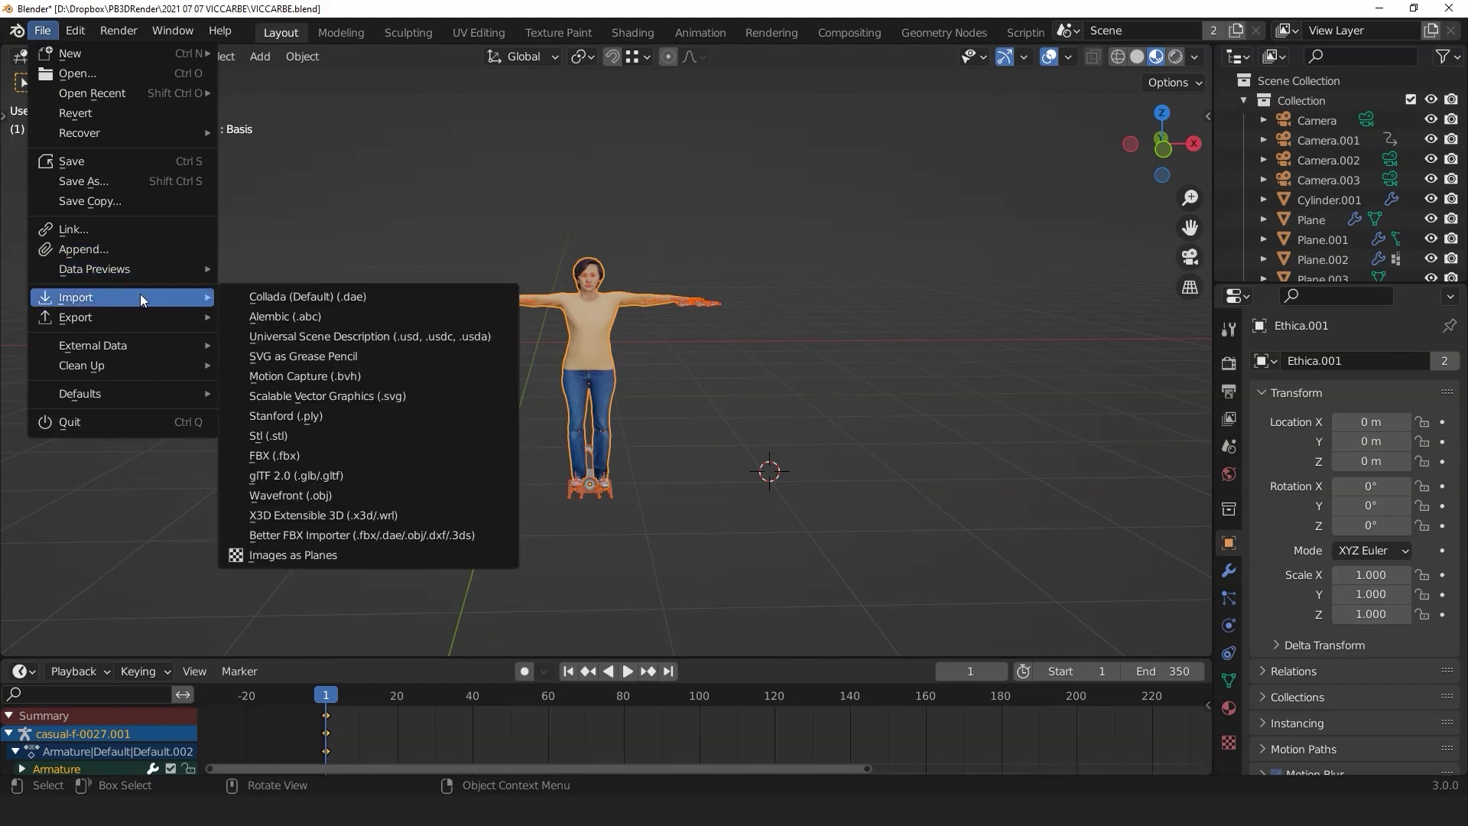
{"action": "left_click", "coordinate": [331, 456]}
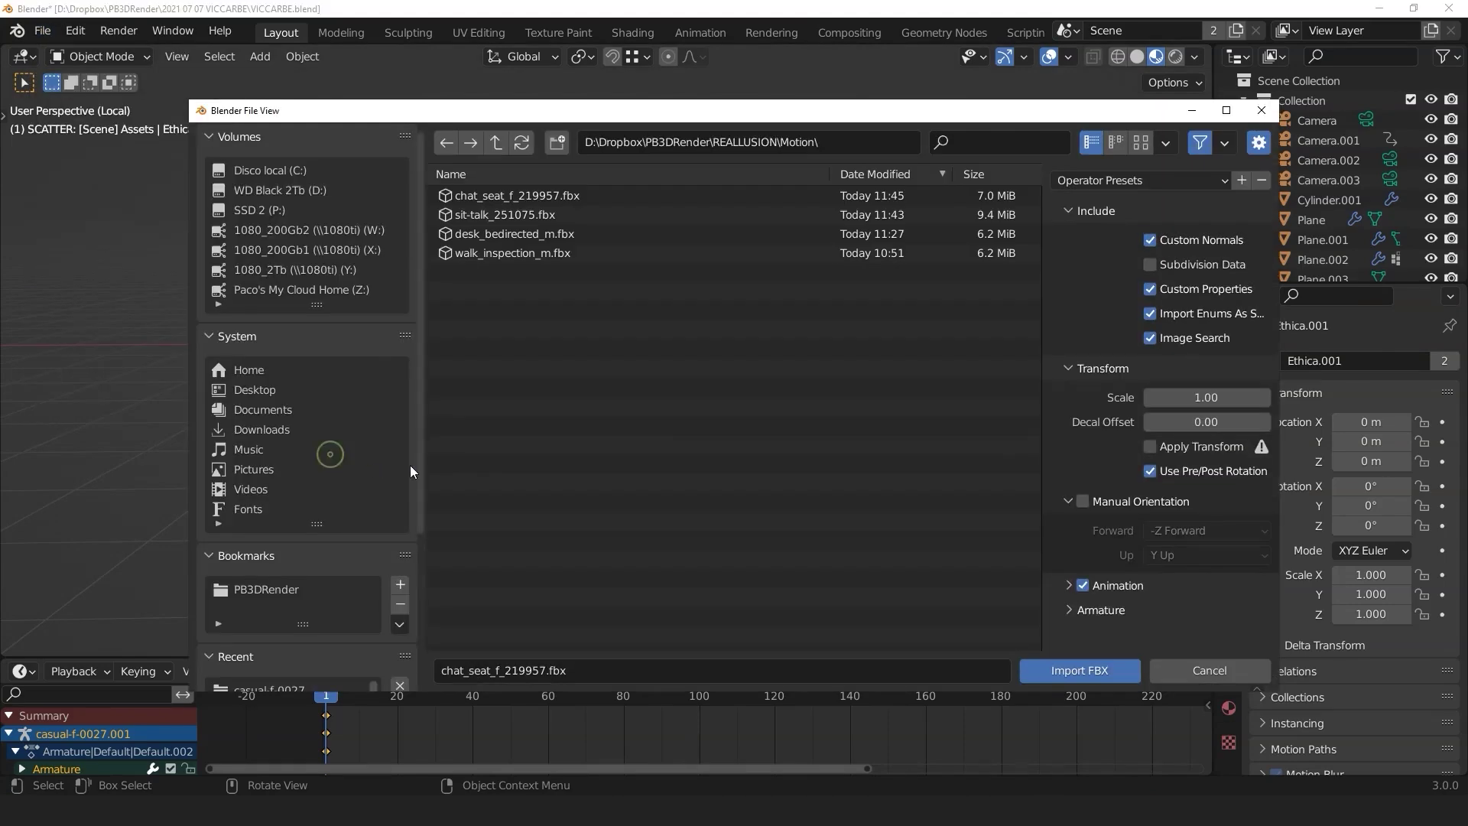
{"action": "left_click", "coordinate": [524, 198]}
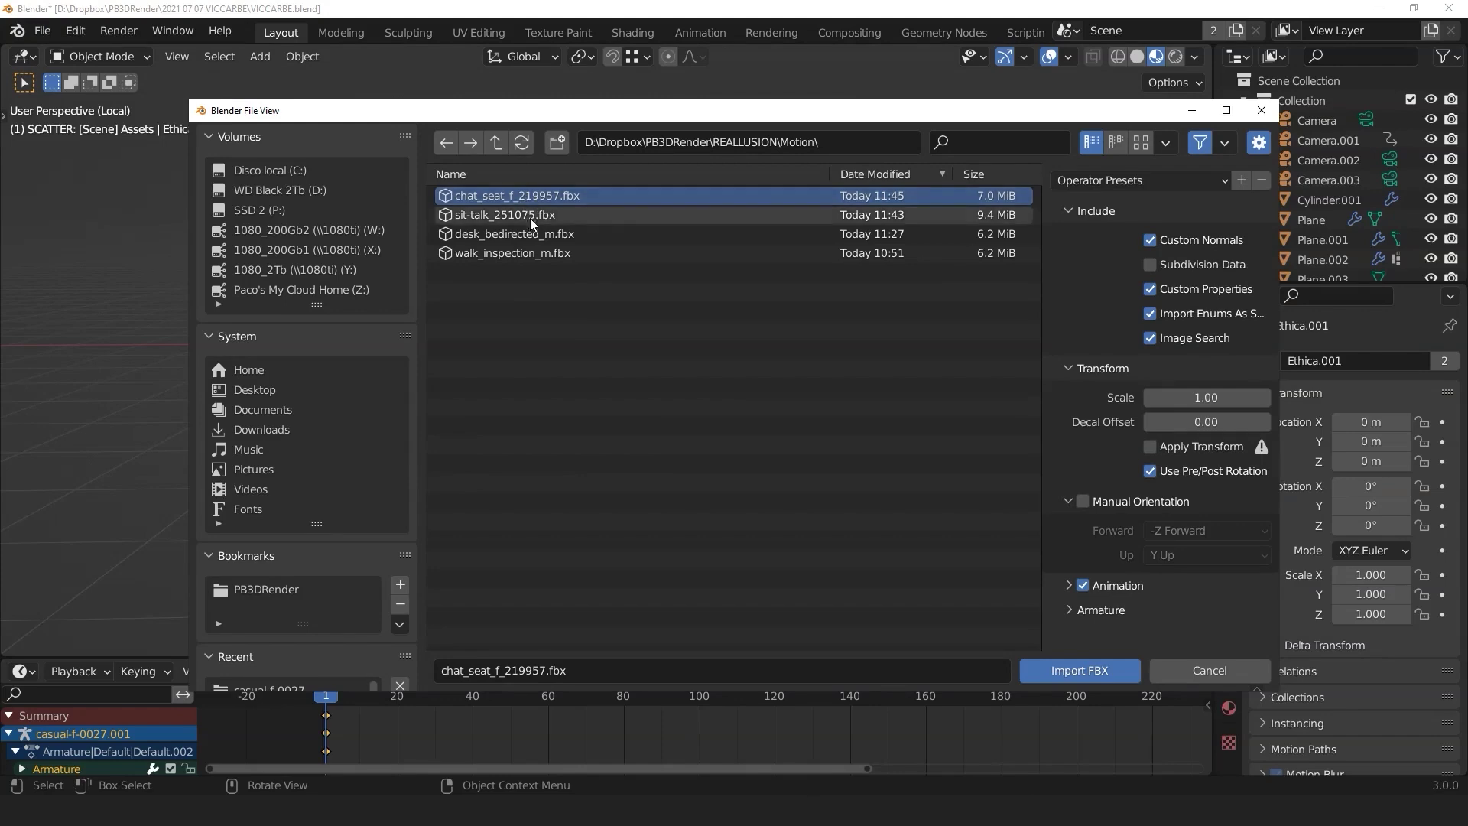
{"action": "left_click", "coordinate": [1060, 670]}
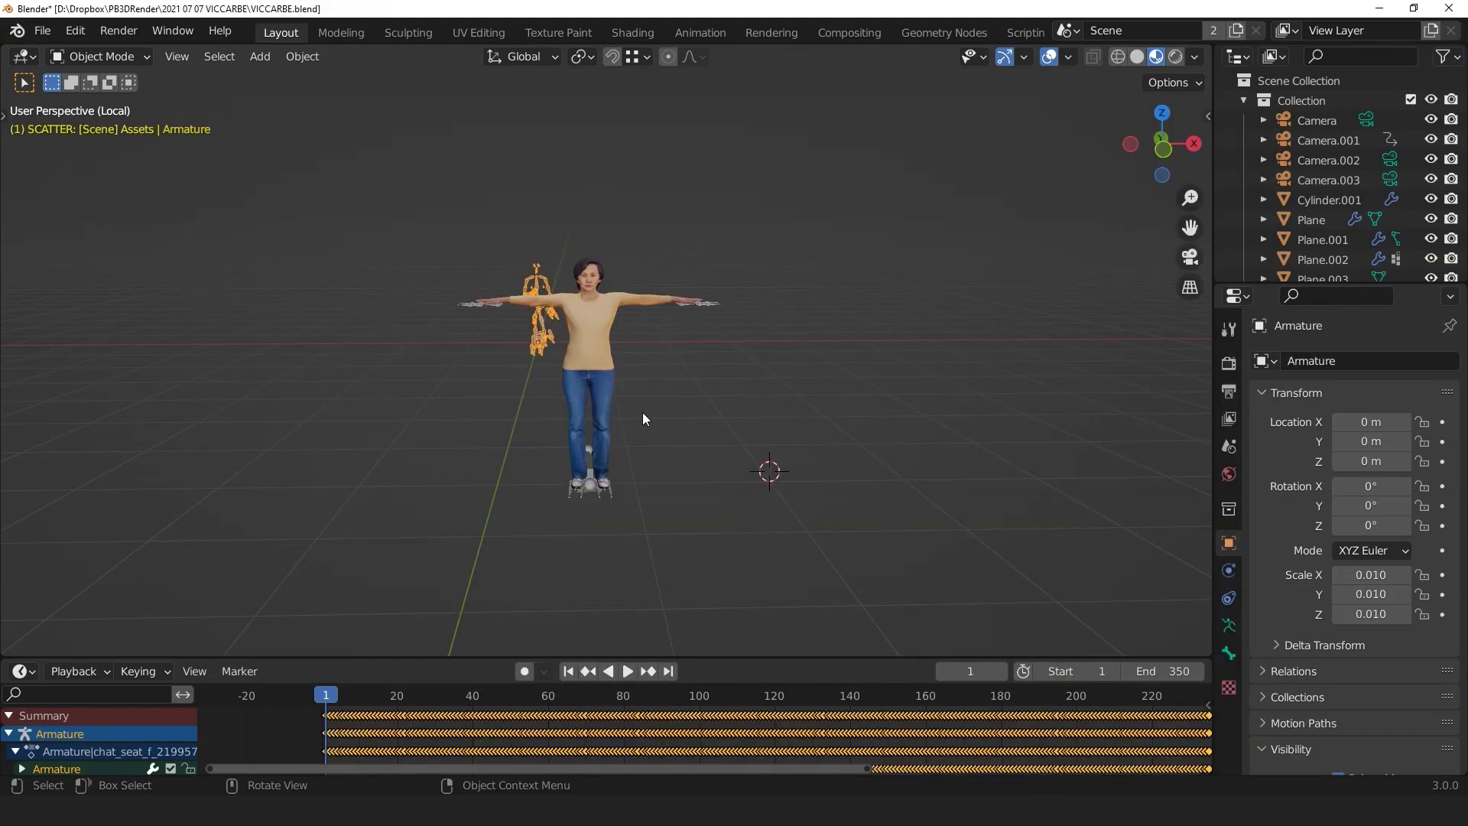
{"action": "middle_click_drag", "start_coordinate": [552, 327], "coordinate": [607, 335]}
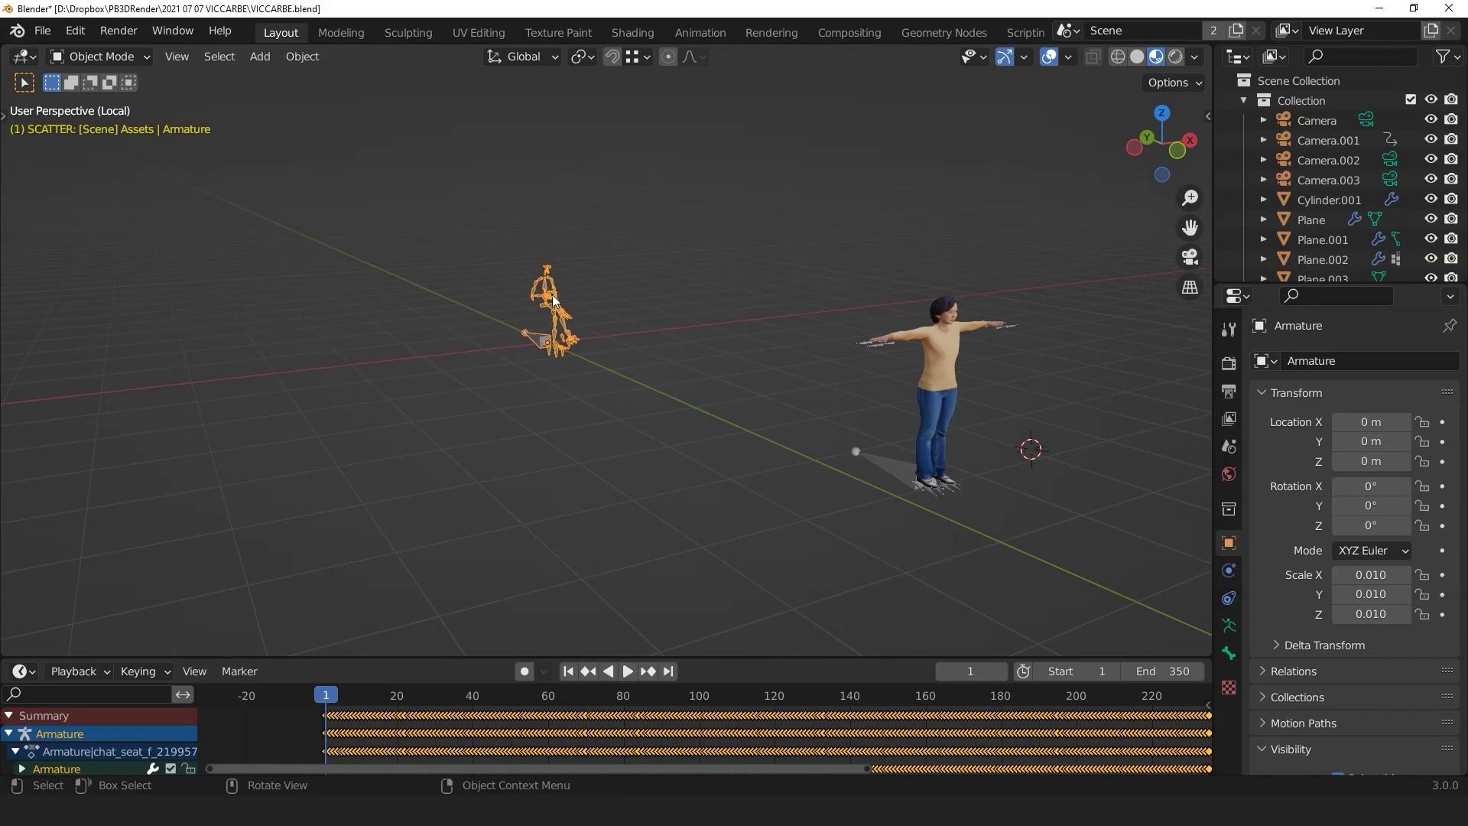
{"action": "left_click", "coordinate": [589, 341]}
{"action": "left_click", "coordinate": [541, 337]}
{"action": "left_click", "coordinate": [21, 672]}
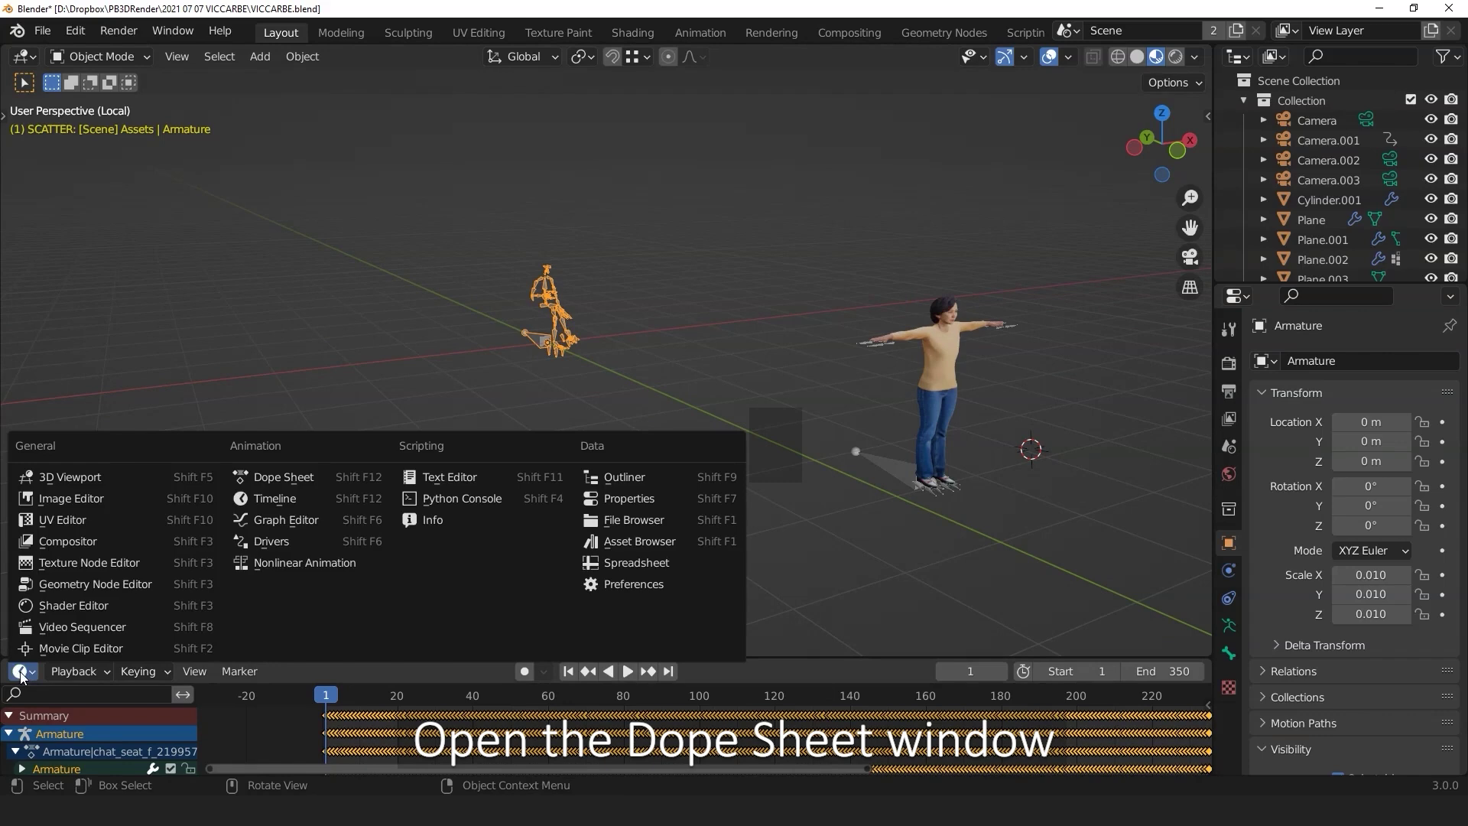
In the enlarged Action Editor, assign the chat_seat_f_219957 action to the woman's rig.
{"action": "left_click", "coordinate": [266, 477]}
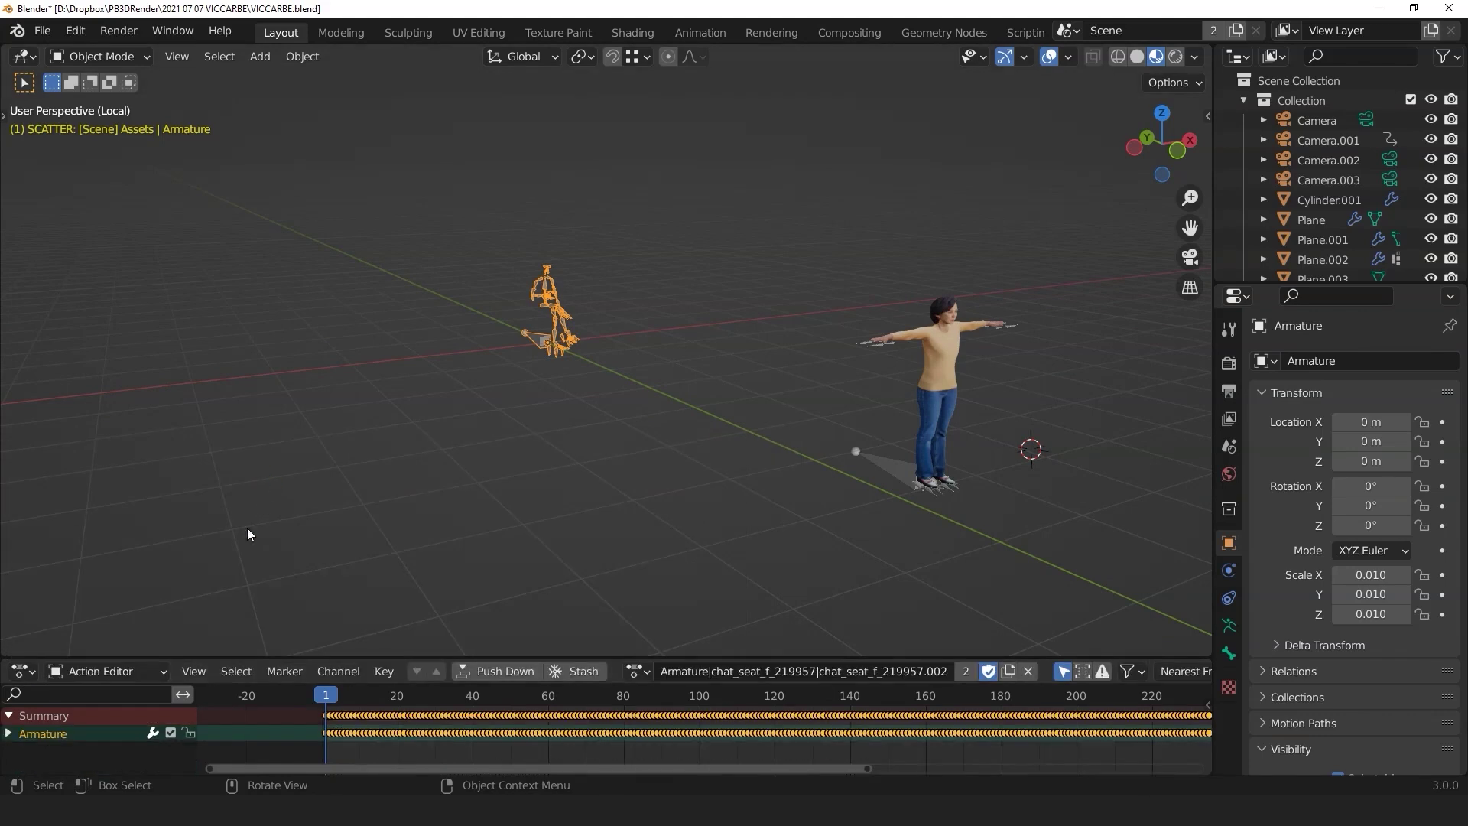
{"action": "left_click_drag", "start_coordinate": [303, 658], "coordinate": [306, 534]}
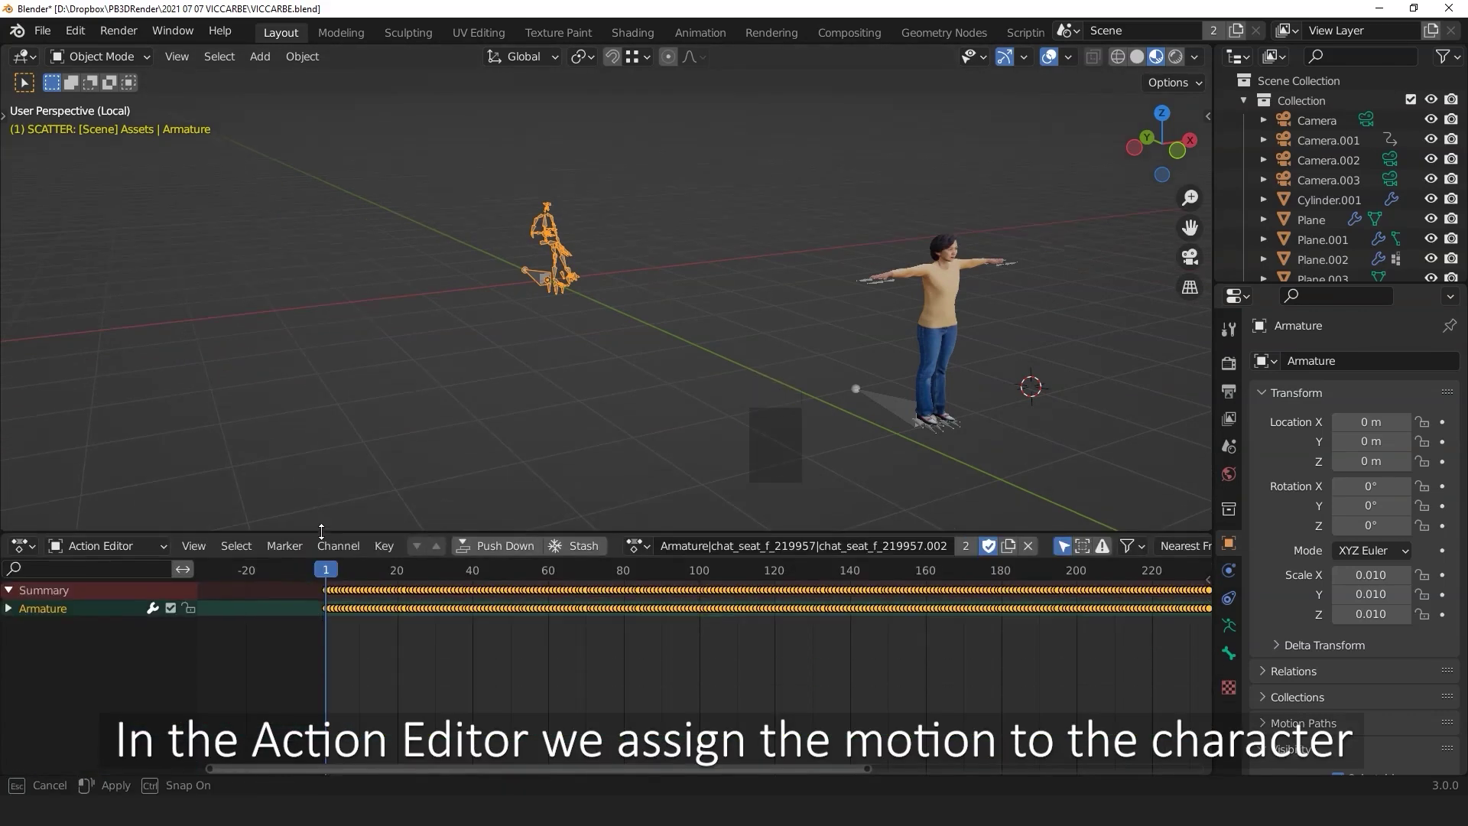
{"action": "left_click", "coordinate": [901, 412]}
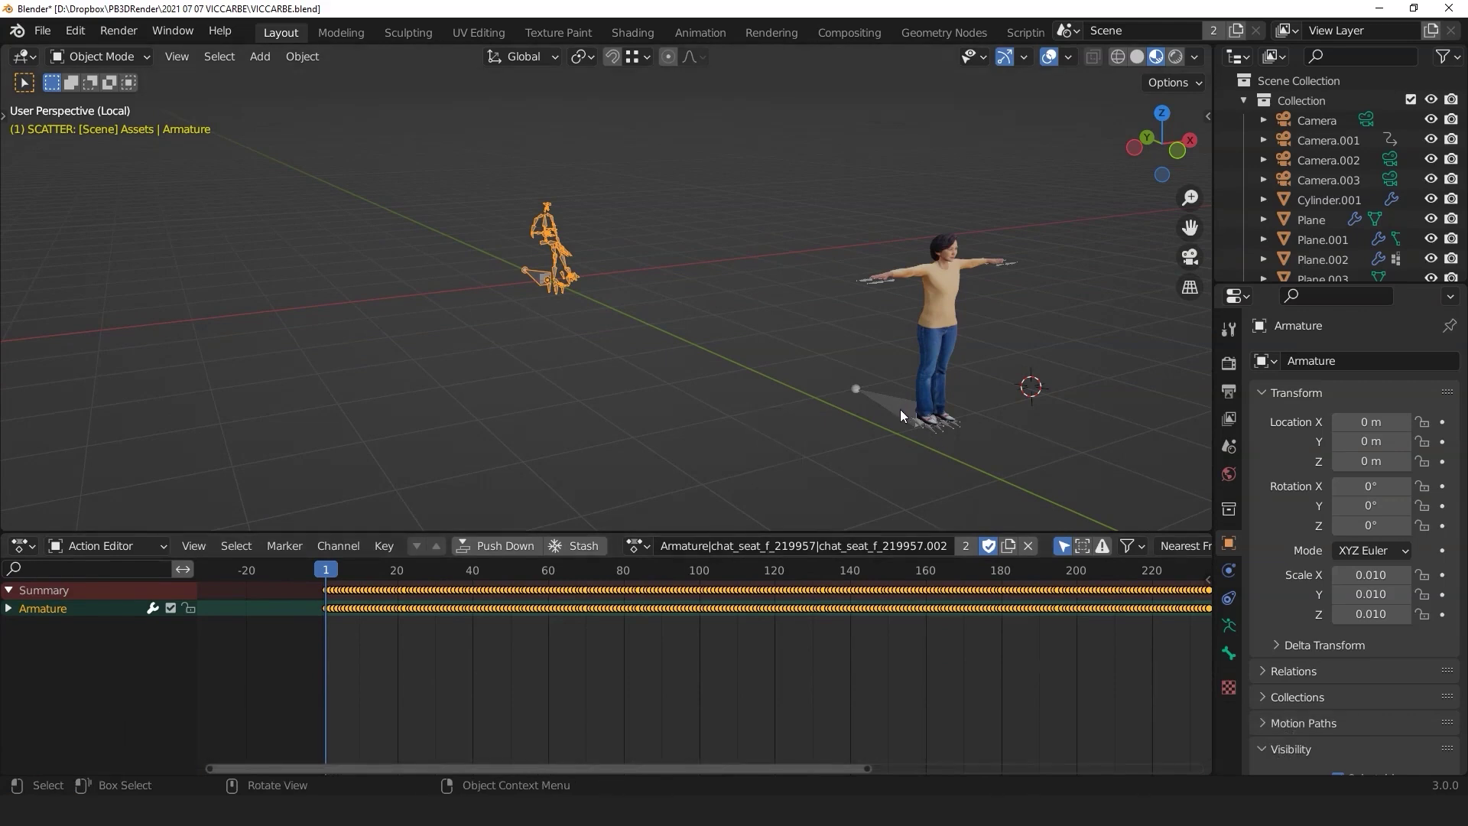
{"action": "left_click", "coordinate": [638, 546]}
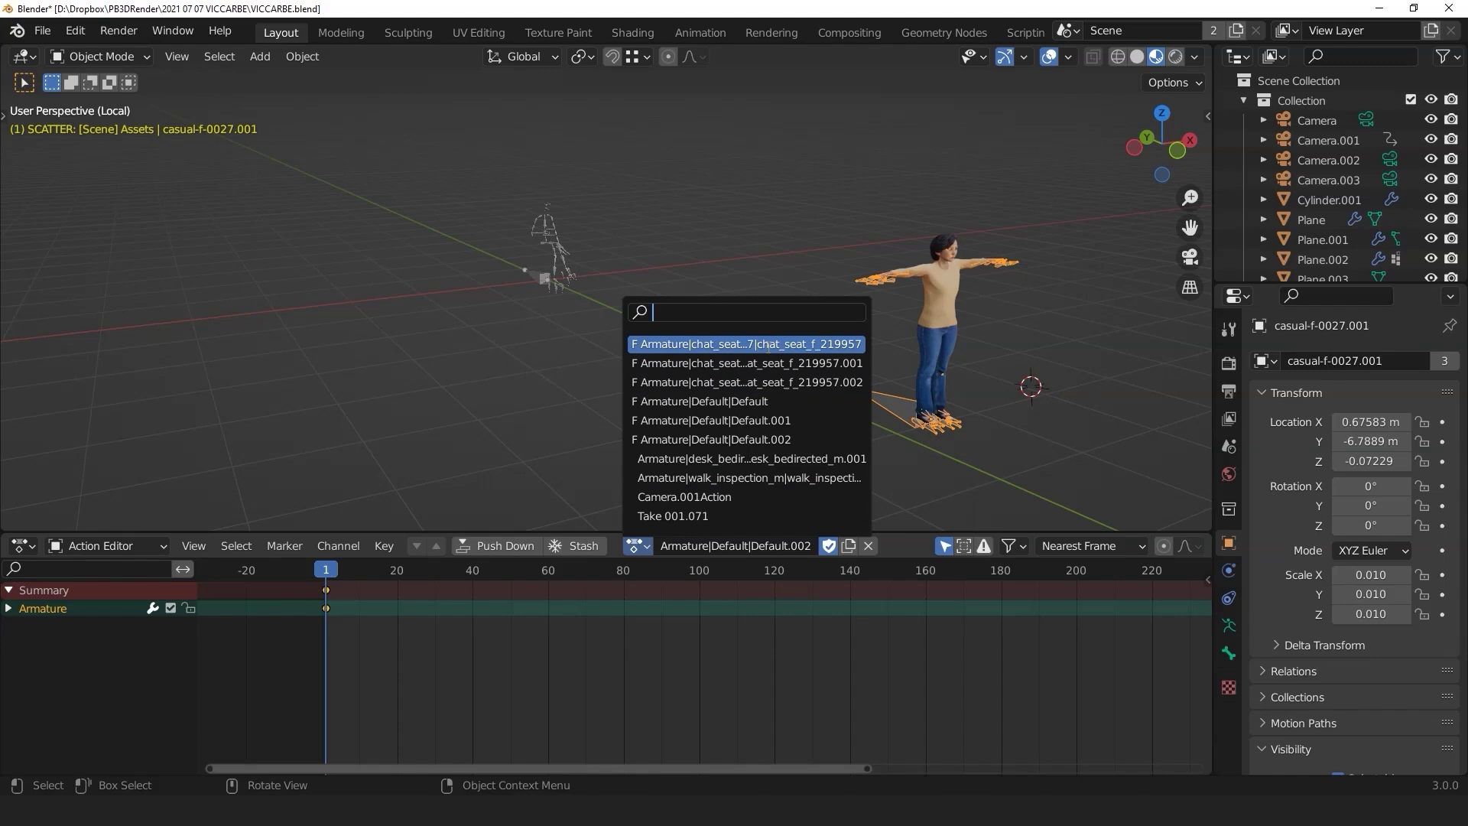
{"action": "left_click", "coordinate": [768, 344]}
{"action": "middle_click_drag", "start_coordinate": [780, 362], "coordinate": [803, 420]}
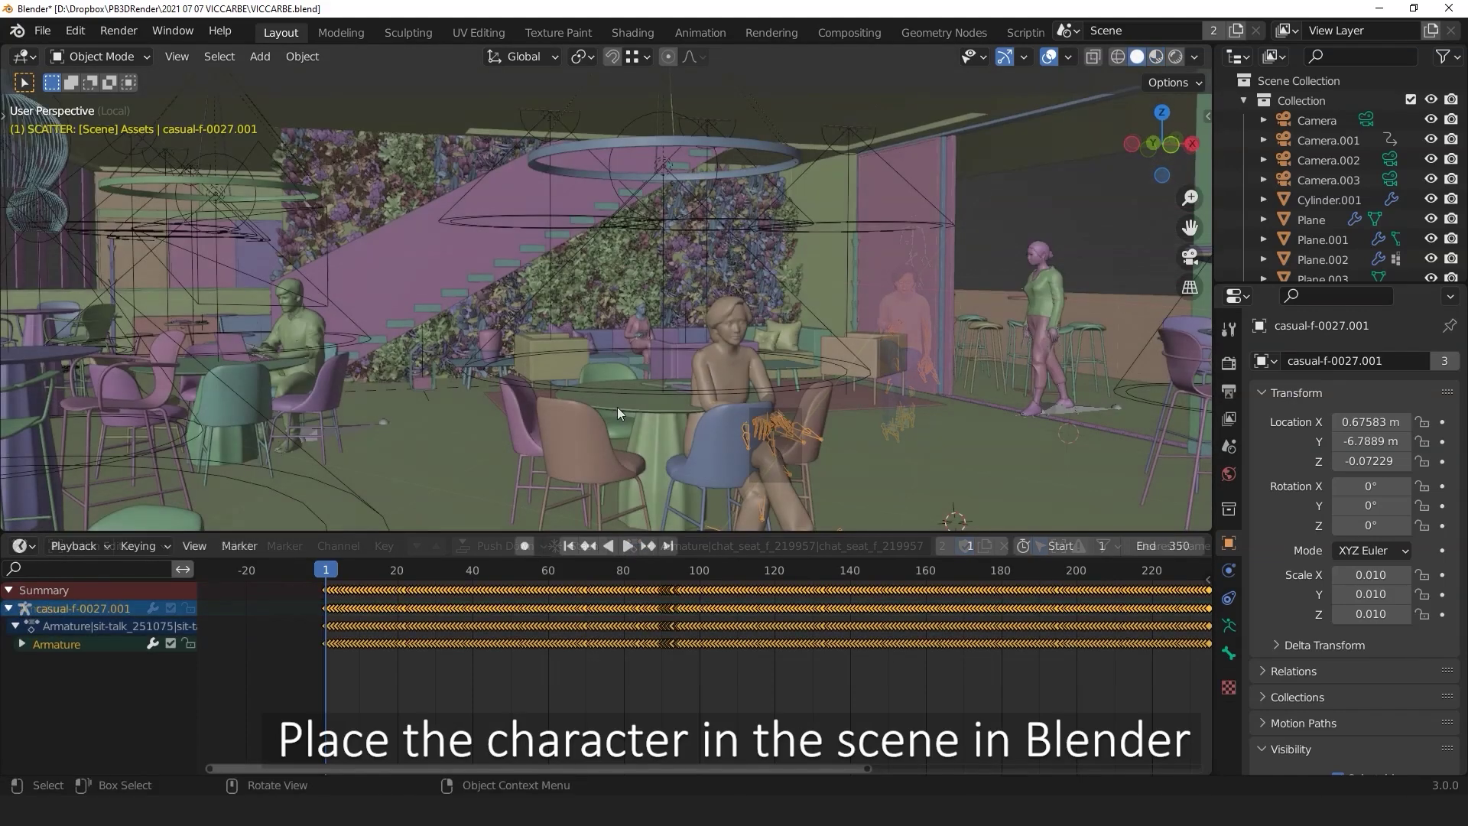
Move the woman onto the back sofa and lower her onto the seat.
{"action": "scroll", "coordinate": [778, 345], "scroll_direction": "up", "scroll_amount": 10}
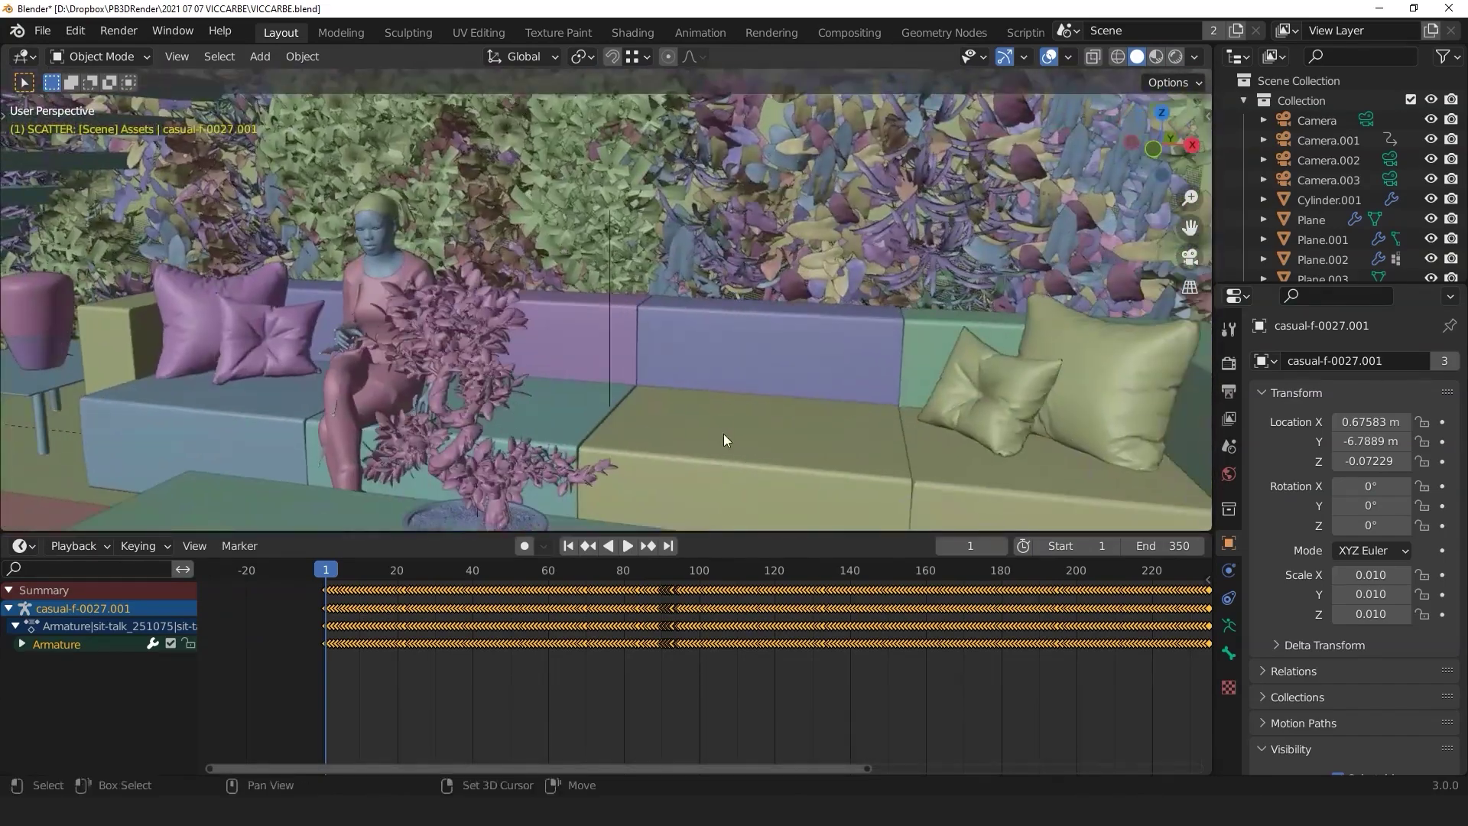
{"action": "key", "text": "g"}
{"action": "left_click", "coordinate": [736, 305]}
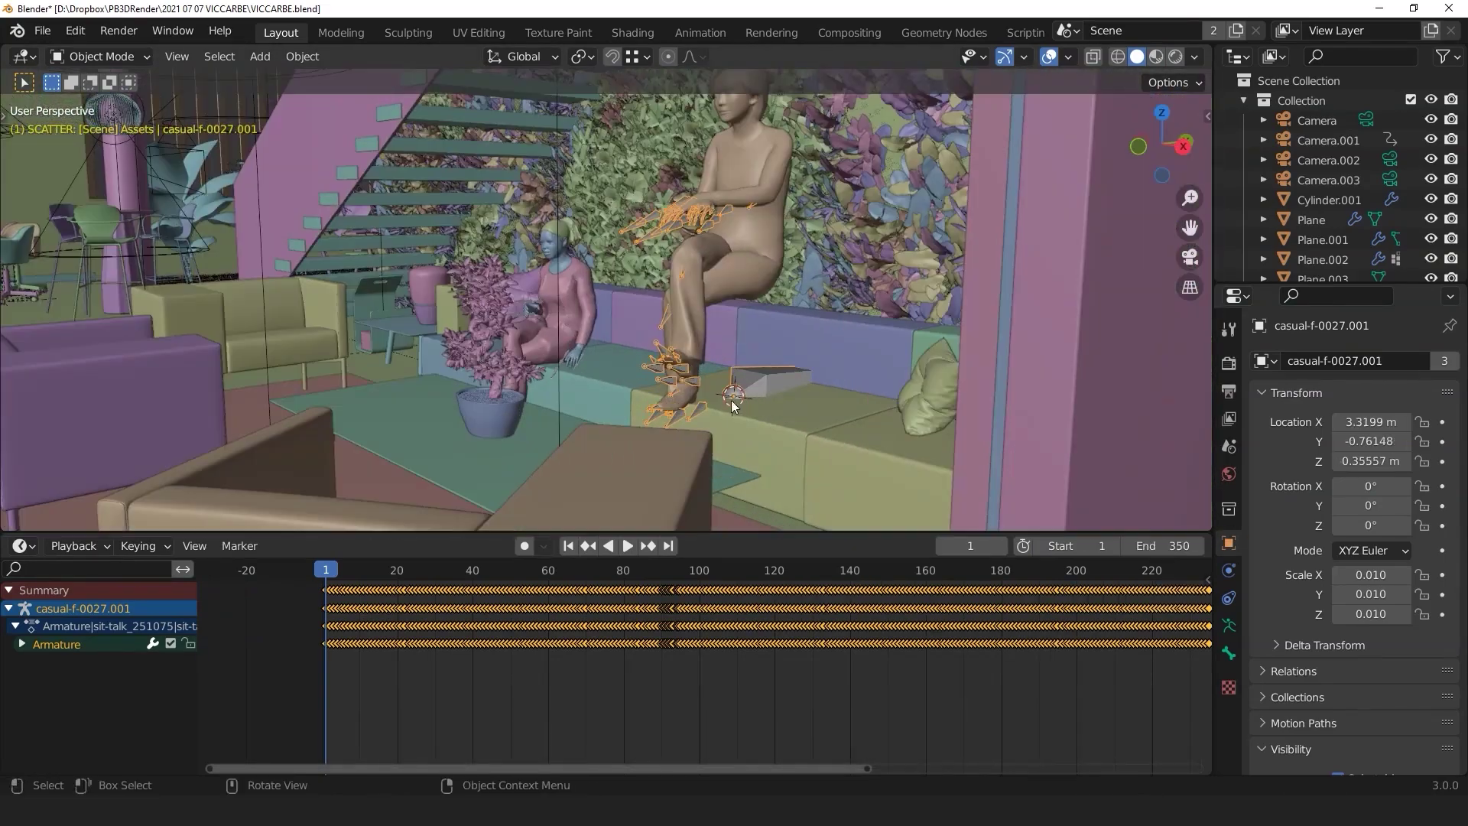
{"action": "key", "text": "g"}
{"action": "key", "text": "z"}
{"action": "key", "text": "Return"}
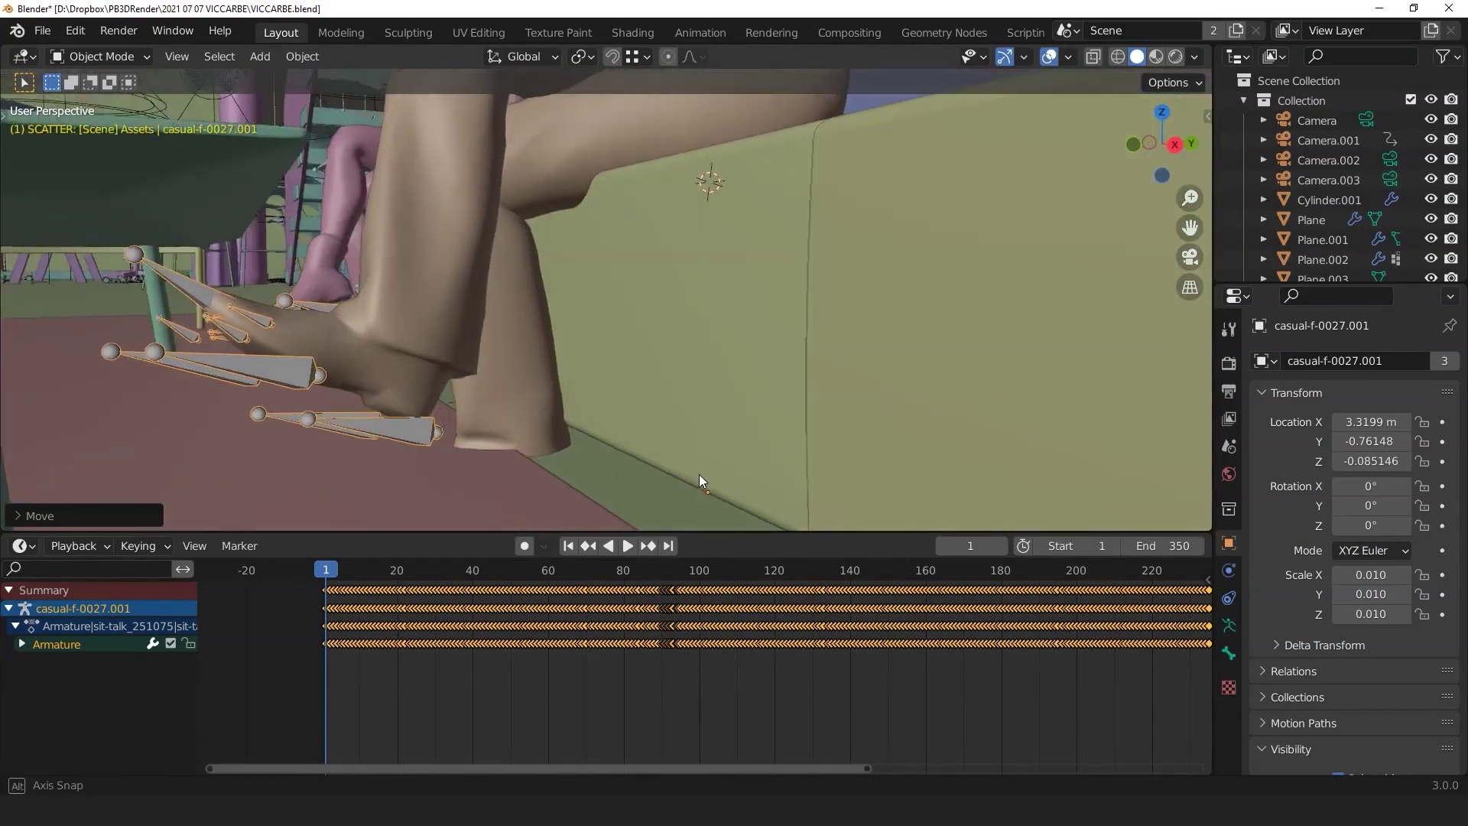
Raise the woman slightly along Z to sit on the cushion.
{"action": "scroll", "coordinate": [699, 474], "scroll_direction": "down", "scroll_amount": 8}
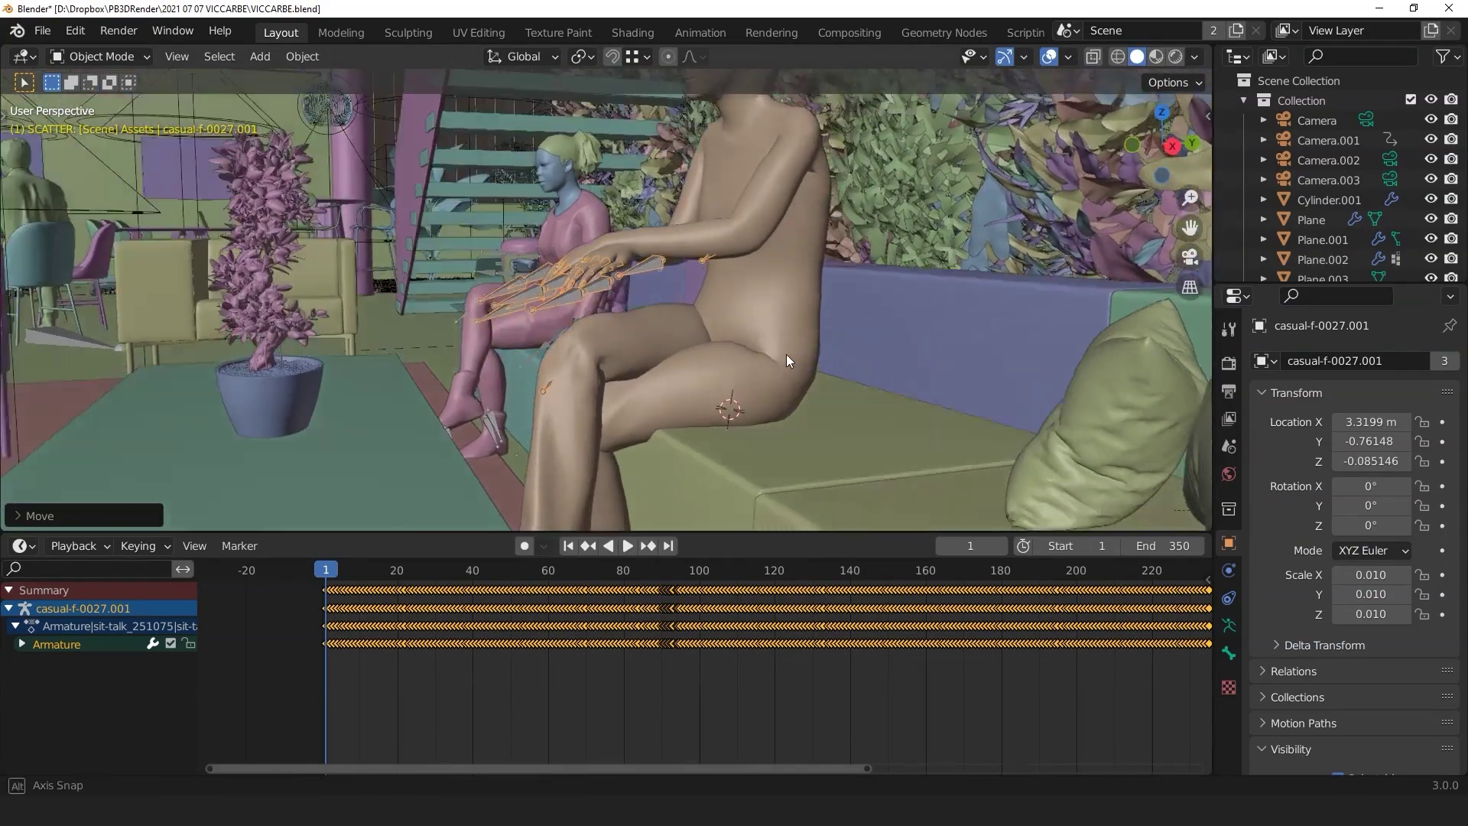
{"action": "key", "text": "g"}
{"action": "key", "text": "Escape"}
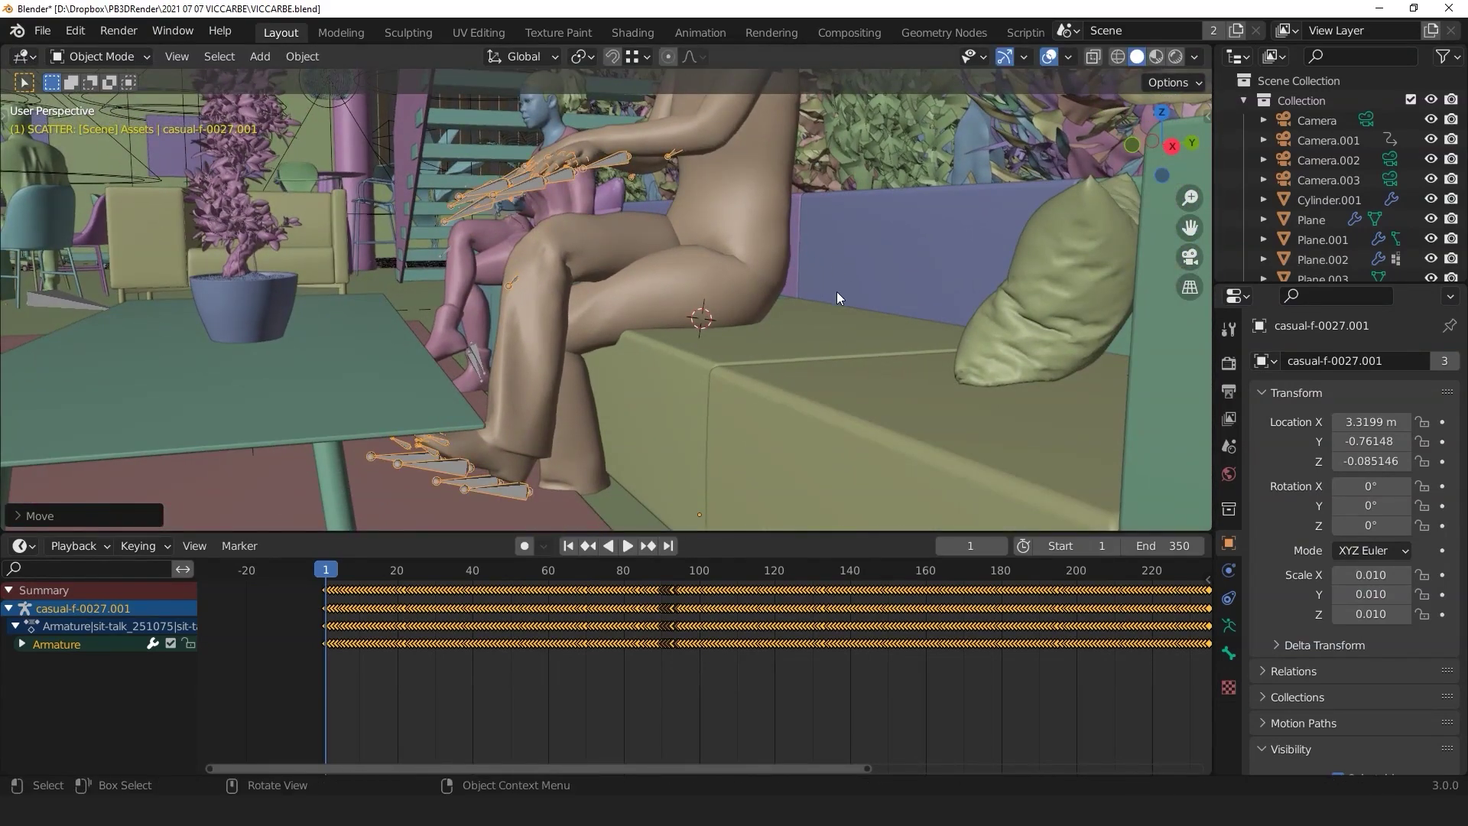
{"action": "key", "text": "g"}
{"action": "key", "text": "z"}
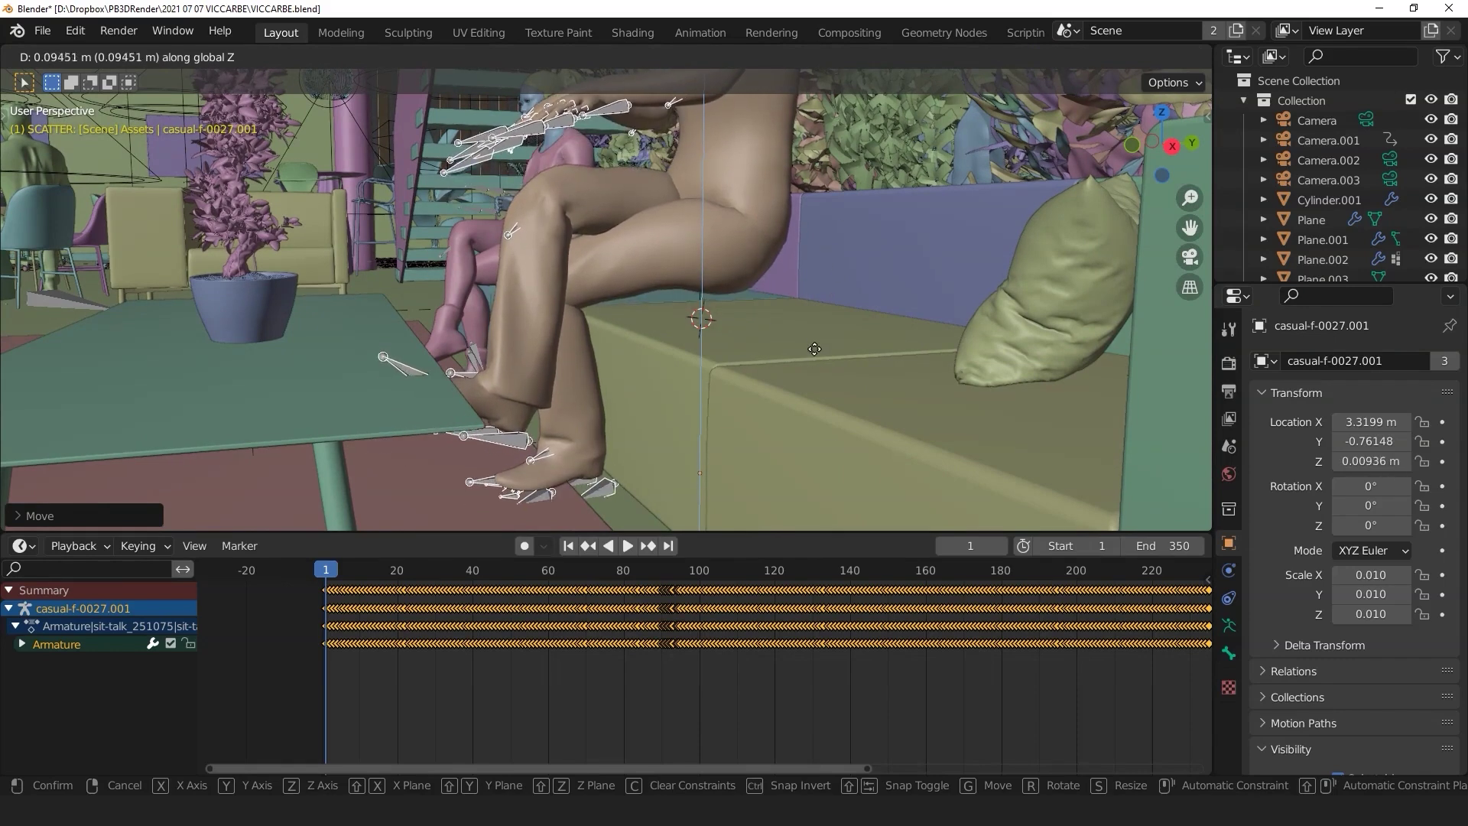
{"action": "left_click", "coordinate": [826, 475]}
Scale the woman to 0.009 and nudge her along Y for depth.
{"action": "key", "text": "s"}
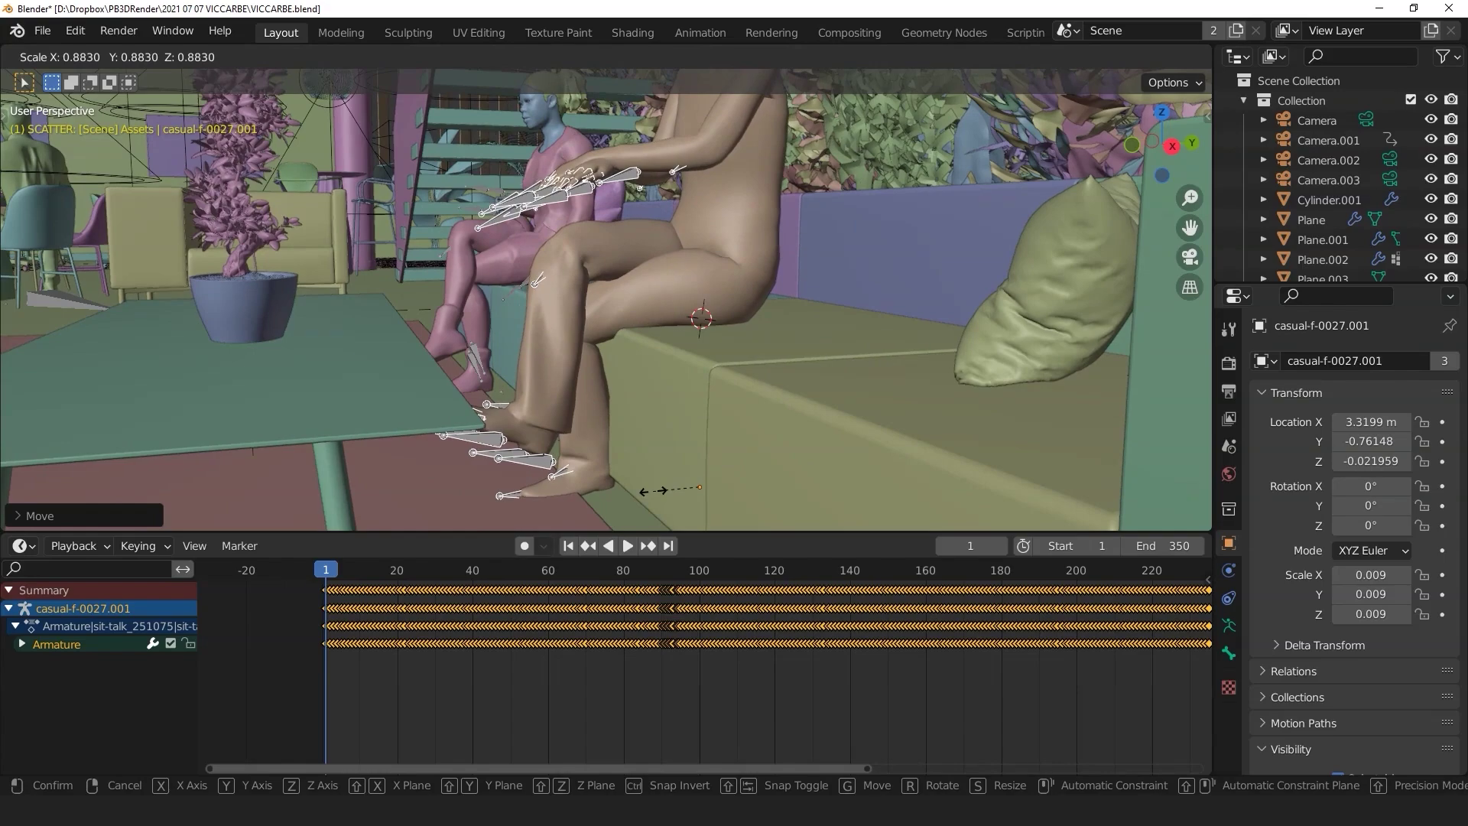
{"action": "left_click", "coordinate": [654, 490]}
{"action": "key", "text": "g"}
{"action": "key", "text": "y"}
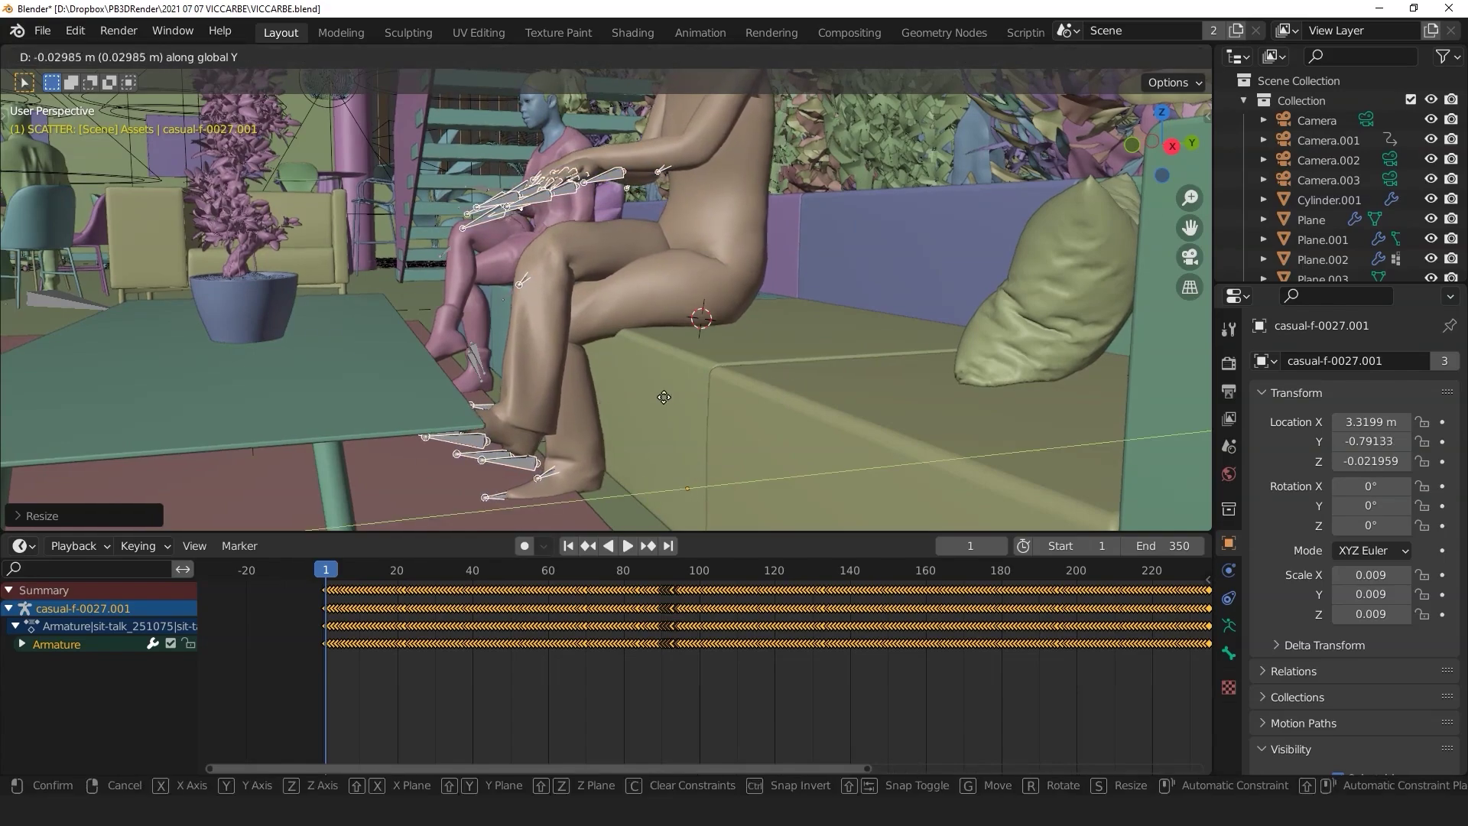